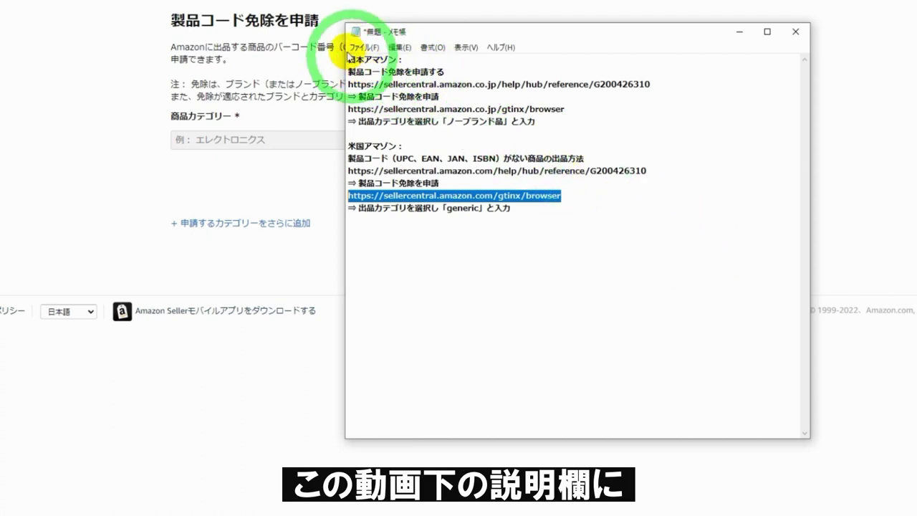
Review the Japan and US exemption URLs and instructions in the notes, plus the category and brand fields on the product code exemption form.
drag(349, 57, 537, 229)
click(528, 202)
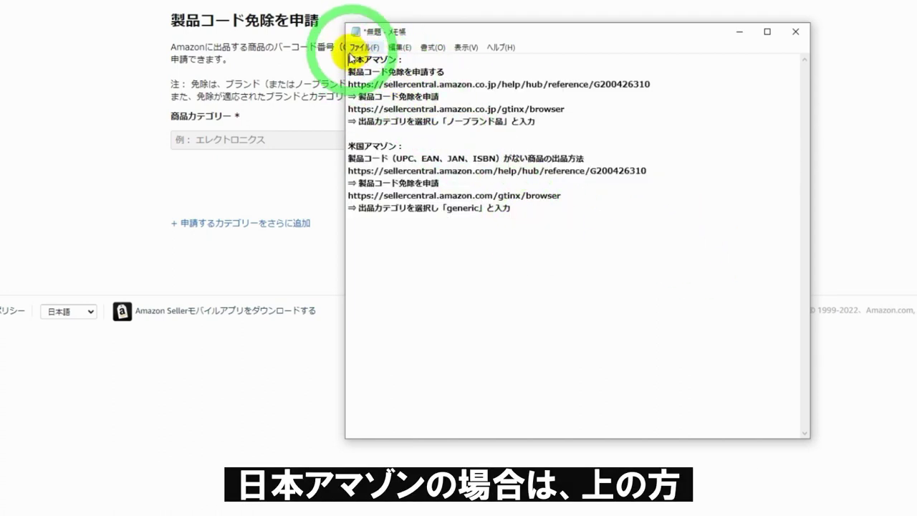
drag(349, 58, 511, 208)
click(347, 146)
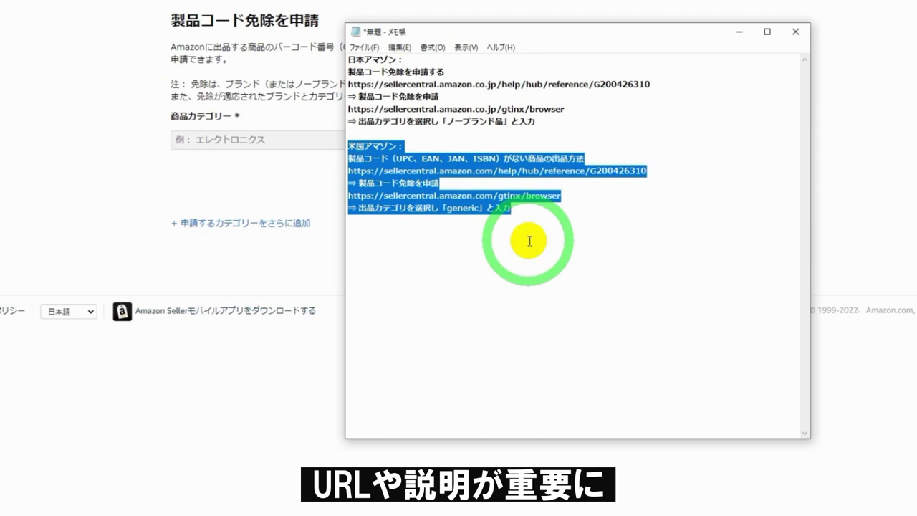
click(536, 224)
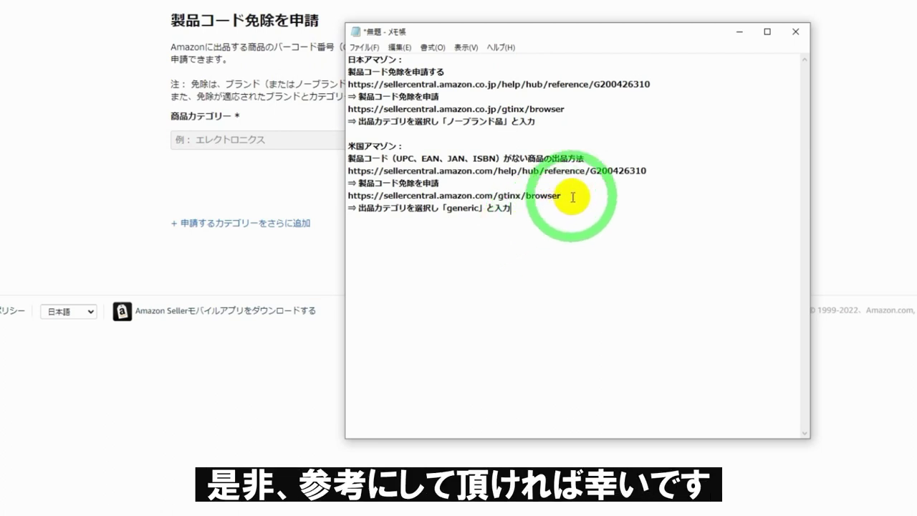
drag(572, 196, 349, 195)
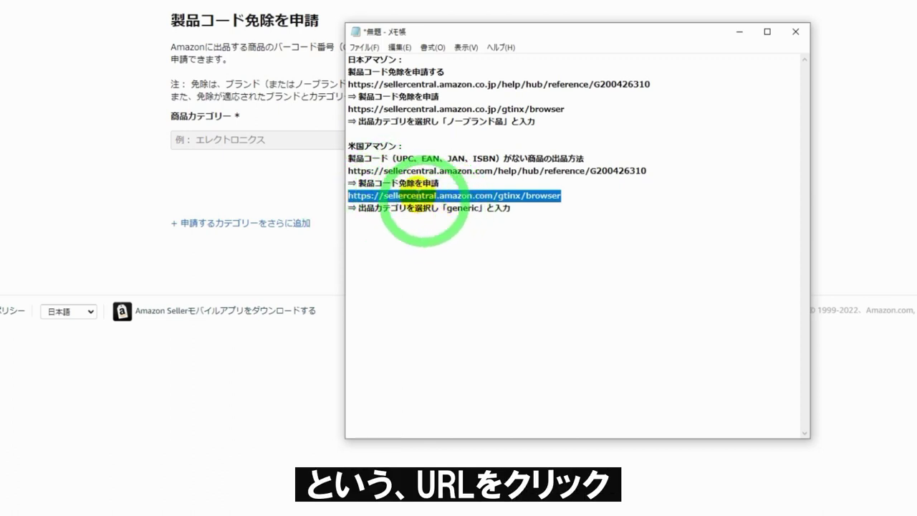
drag(349, 113, 538, 109)
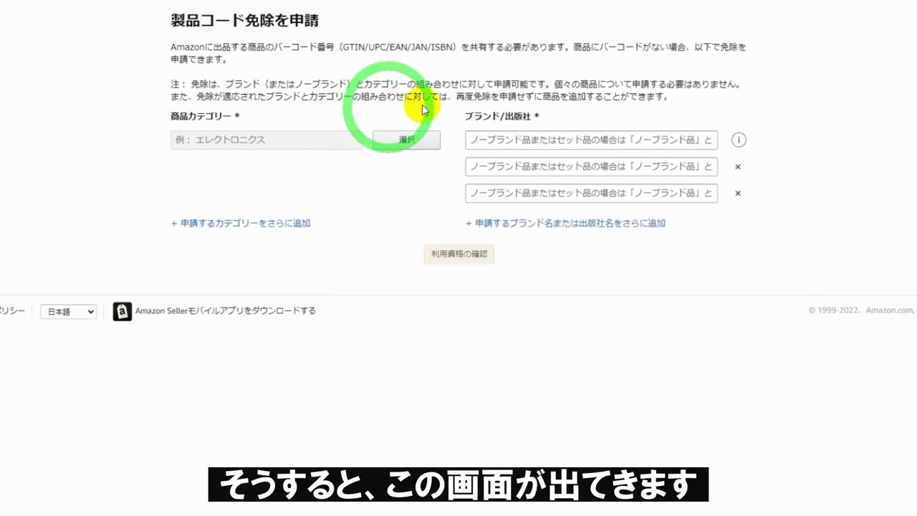
drag(170, 14, 315, 25)
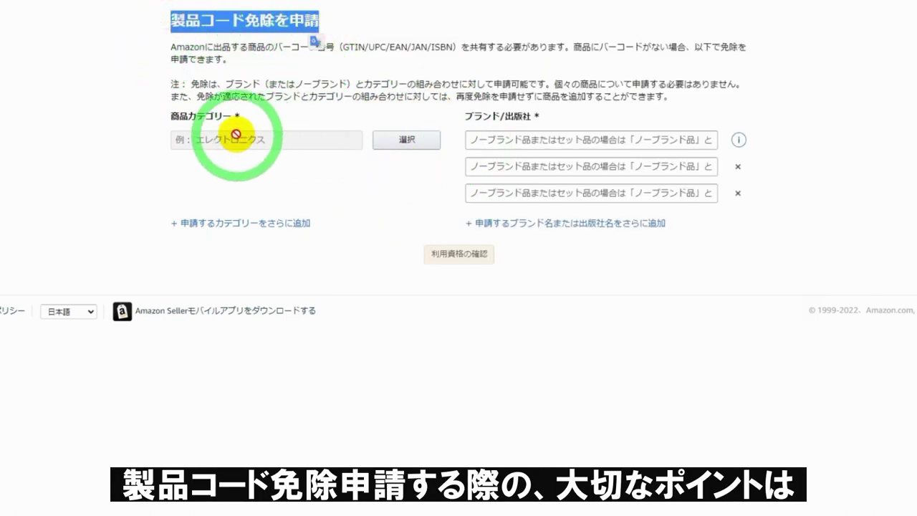
drag(172, 118, 232, 113)
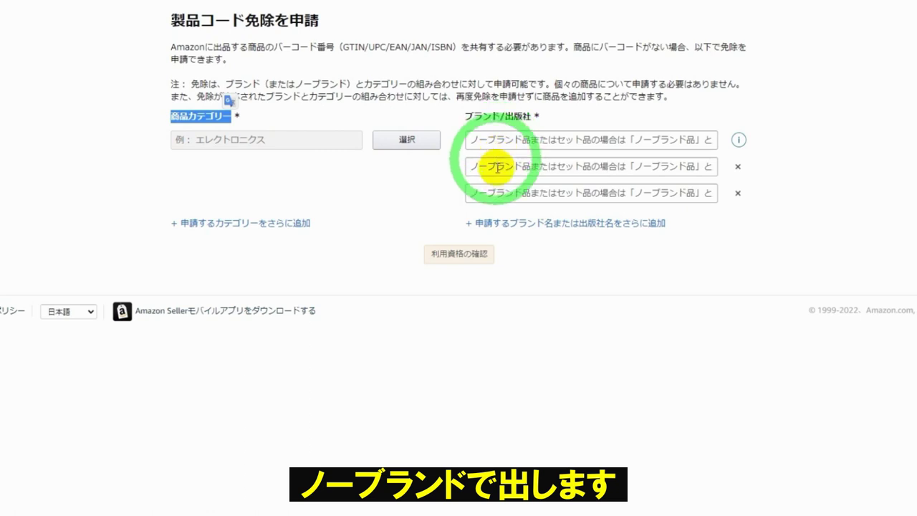
click(520, 262)
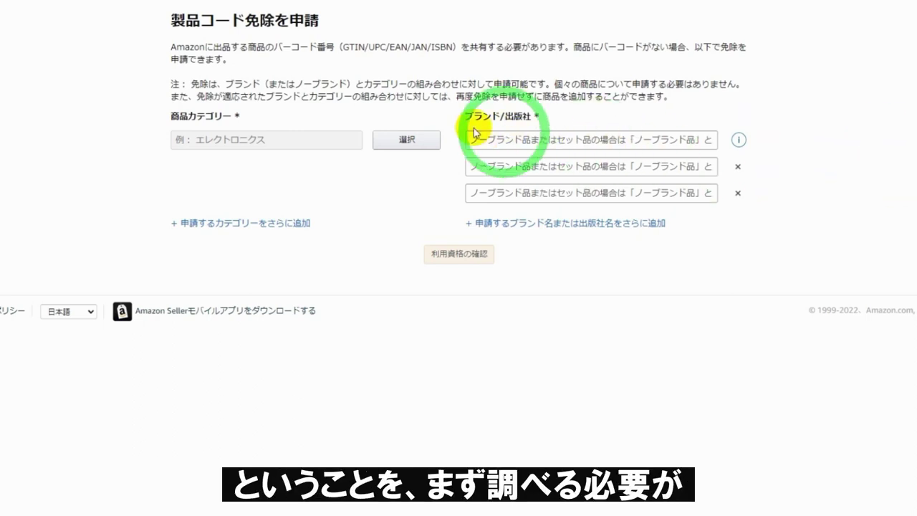
For a product not sold on Amazon, search the product types for "crossbody bag men" and copy that keyword.
mouse_move(43, 2)
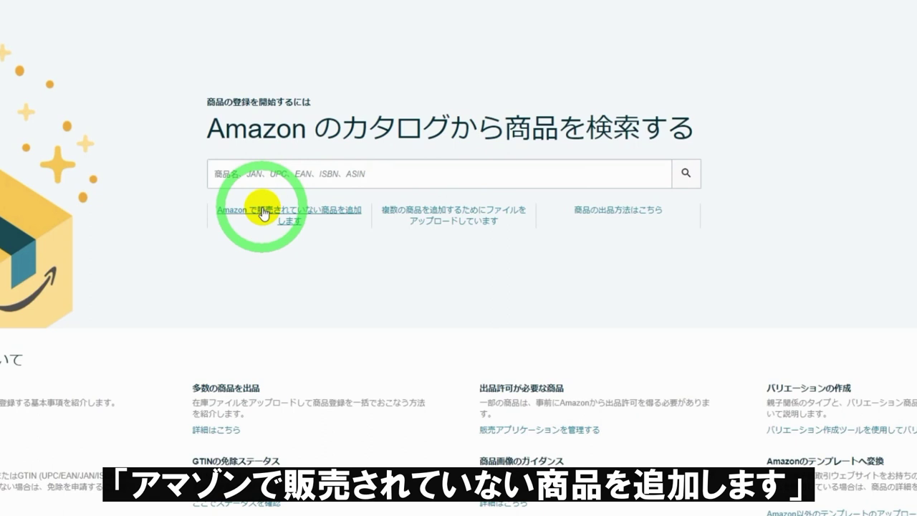
click(272, 215)
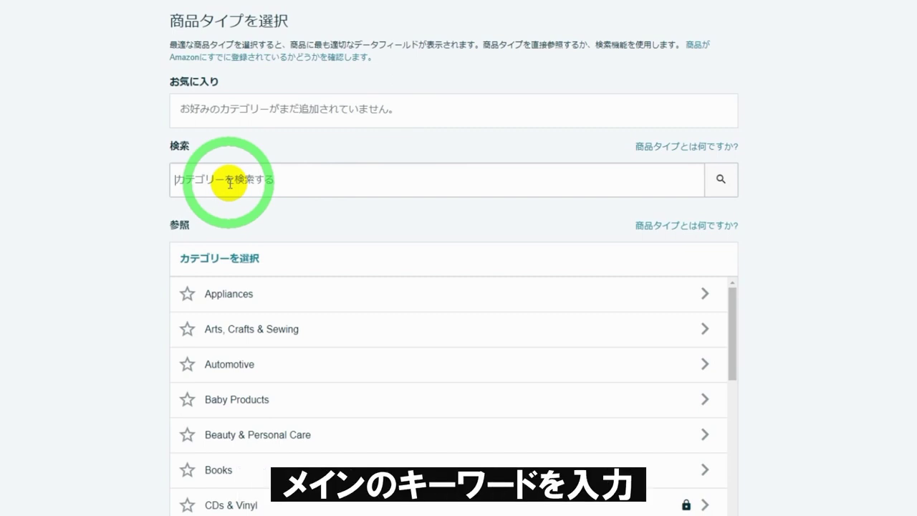
text(crossbody bag men)
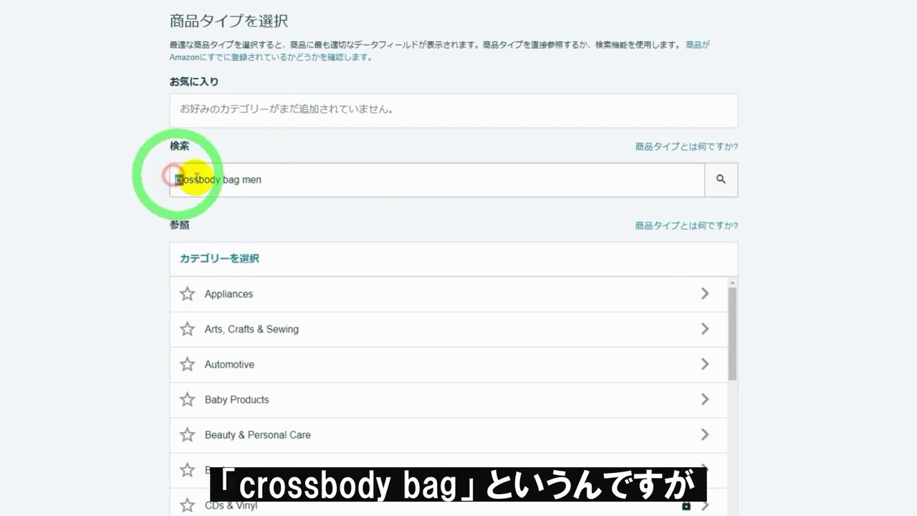
drag(176, 180, 263, 178)
key(ctrl+c)
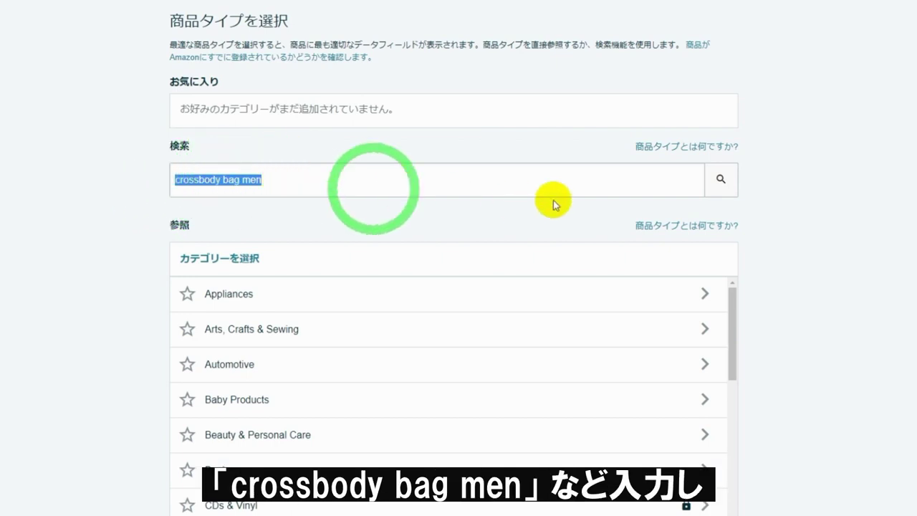
click(719, 179)
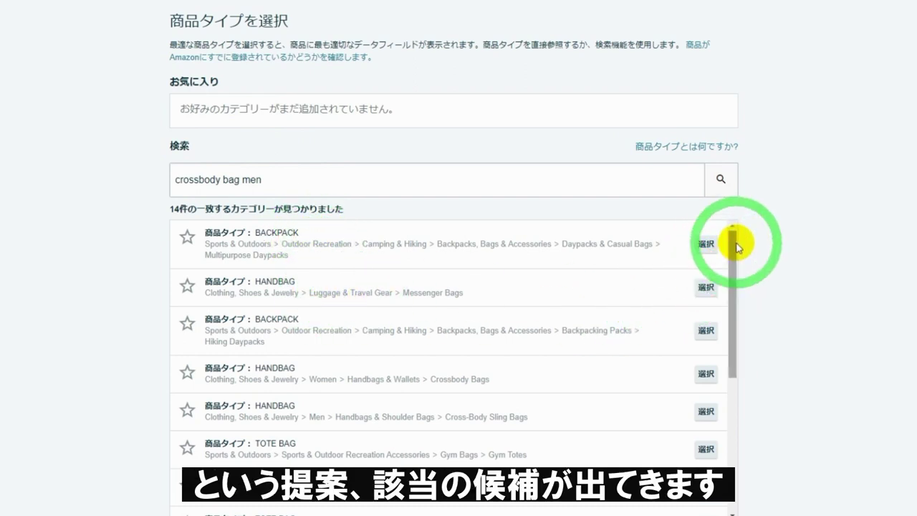
Compare the suggested category paths for the bag, including Camping & Hiking, Luggage & Travel Gear and the top-level Clothing, Shoes & Jewelry.
scroll(738, 261, down, 3)
scroll(743, 319, up, 3)
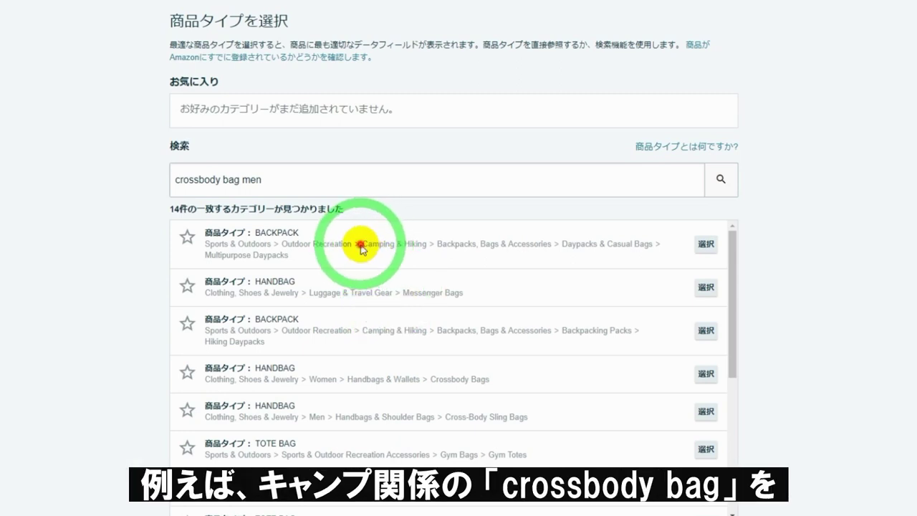
drag(362, 244, 429, 253)
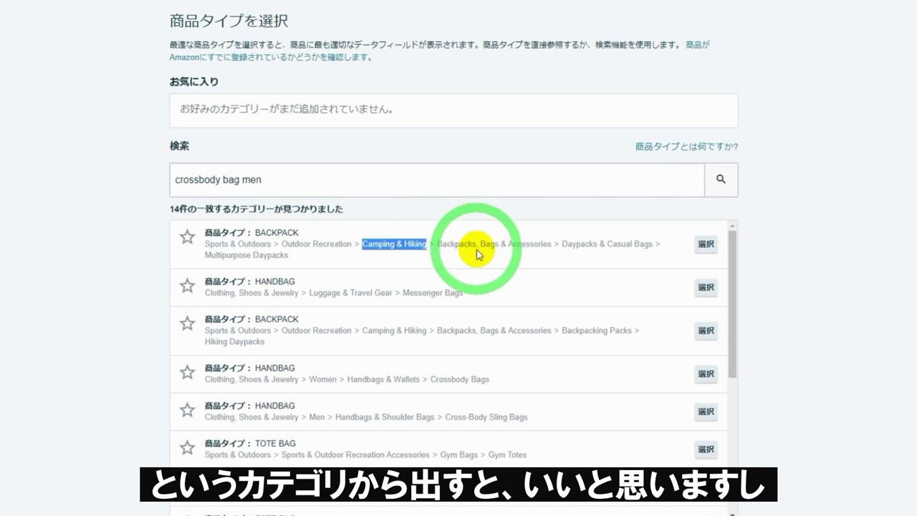
click(332, 312)
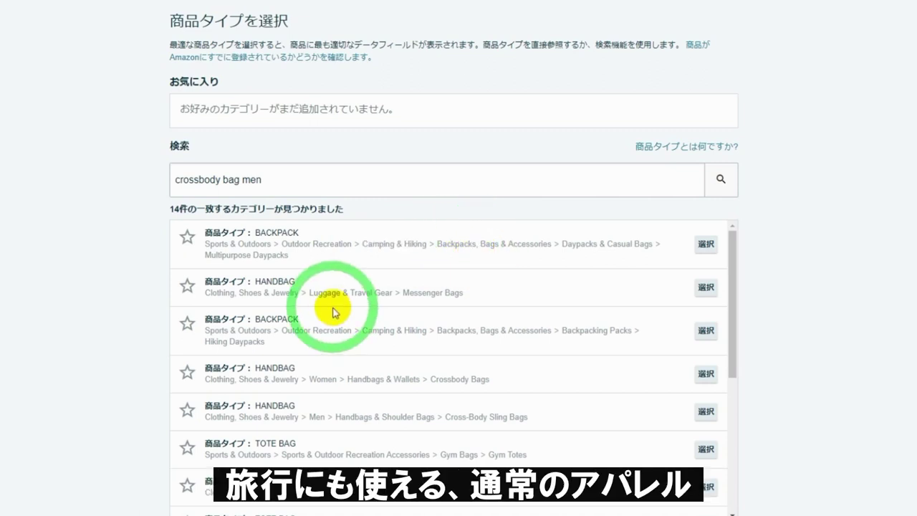
drag(310, 292, 393, 303)
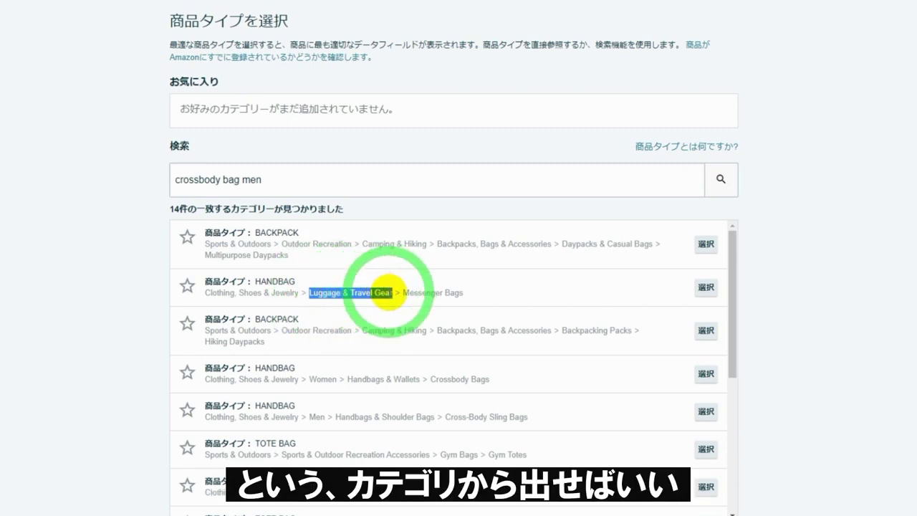
drag(176, 239, 271, 246)
drag(205, 291, 299, 291)
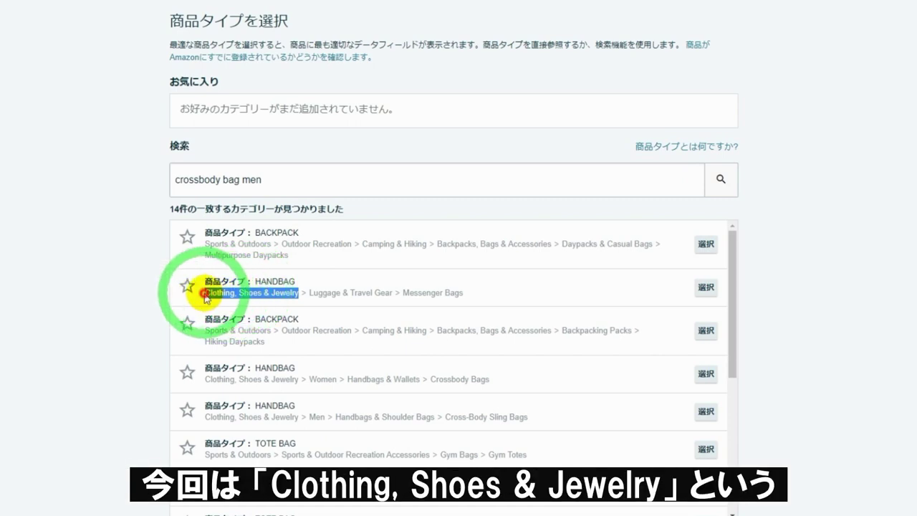
drag(205, 293, 299, 293)
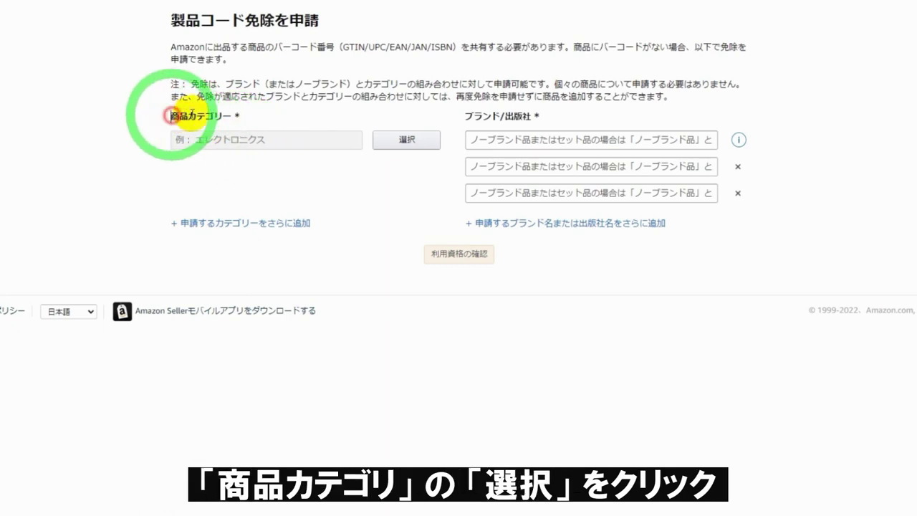
Set the product category on the product code exemption form to Clothing, Shoes & Jewelry.
drag(171, 115, 226, 116)
click(402, 141)
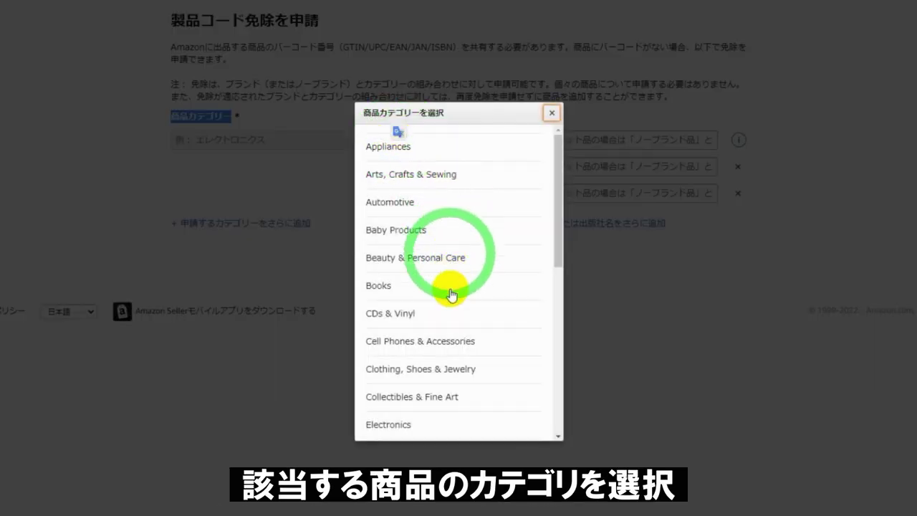
click(437, 370)
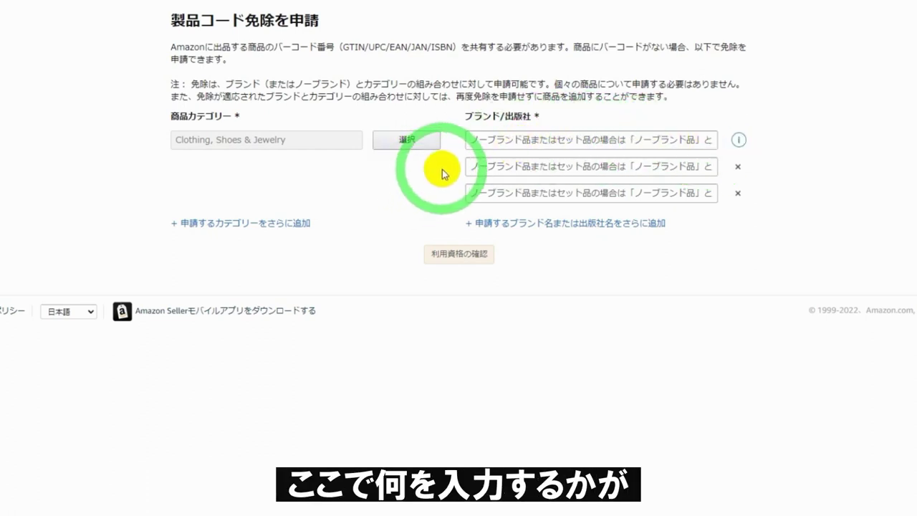
Enter "generic" as the first brand/publisher on the exemption form and check eligibility for the chosen category.
click(476, 141)
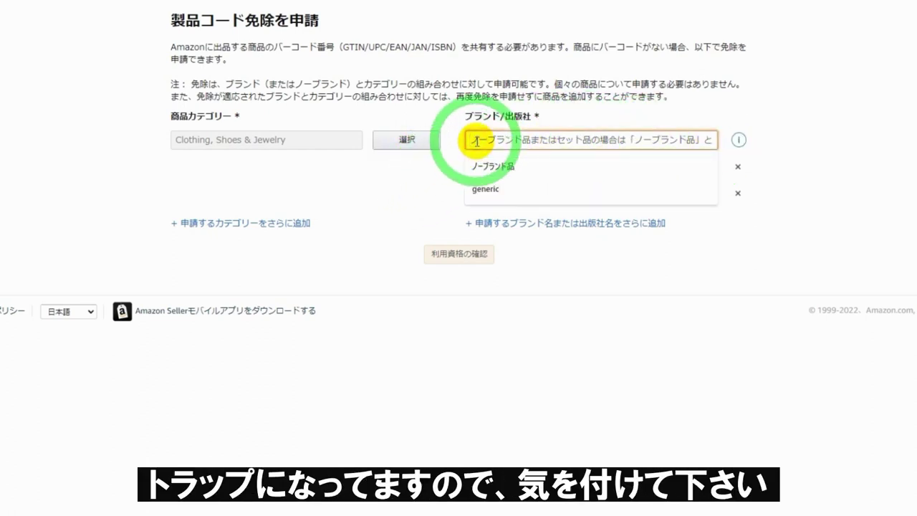
click(492, 165)
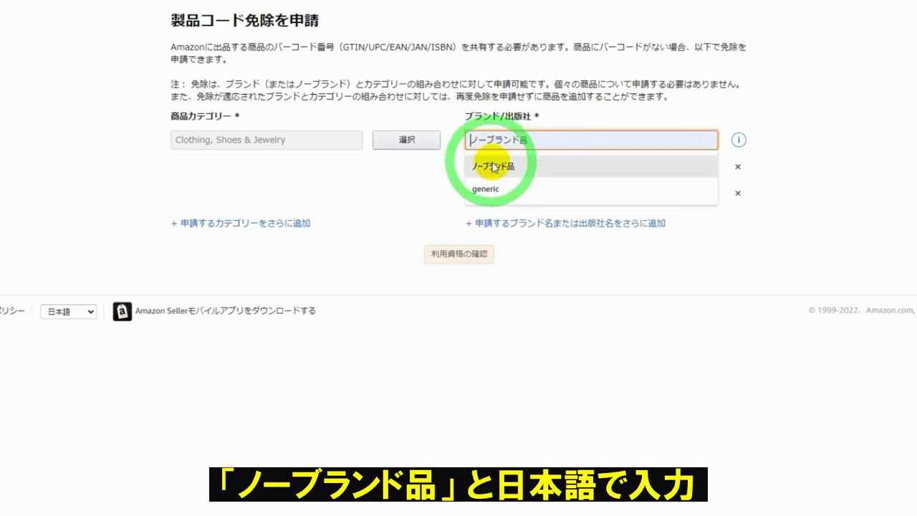
click(485, 189)
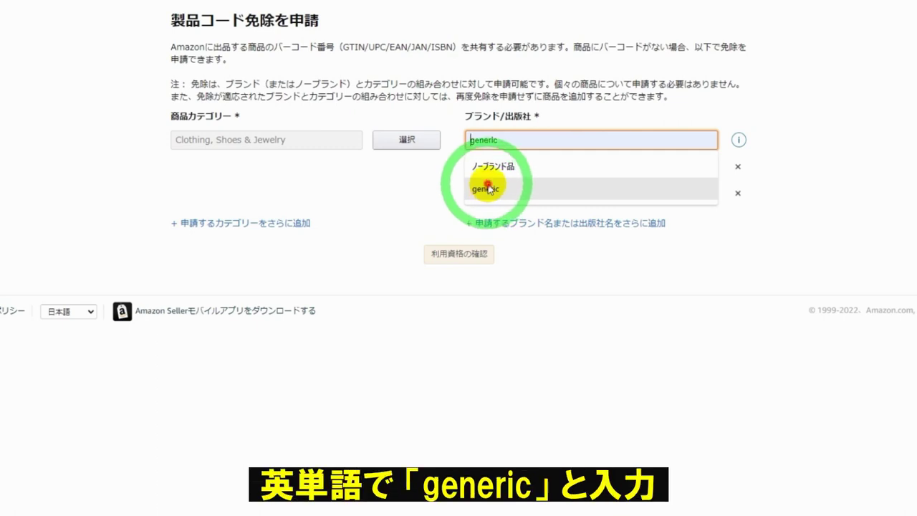
click(487, 191)
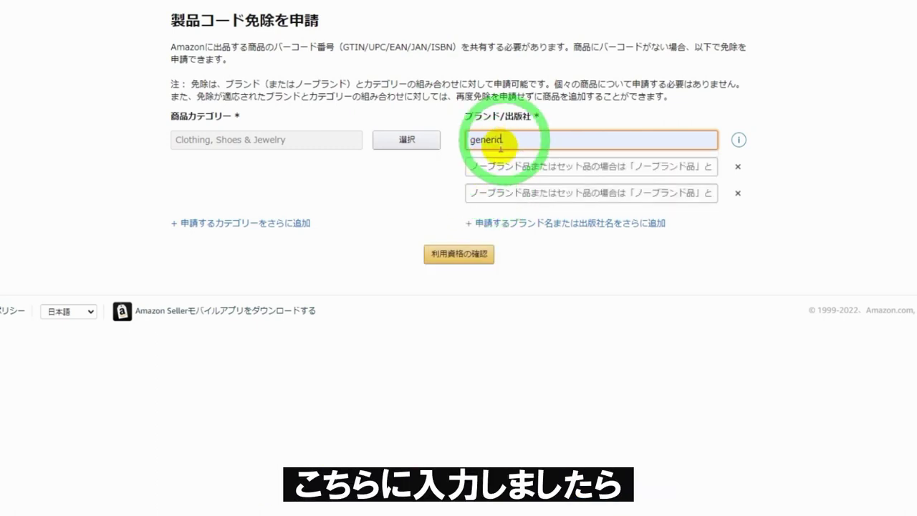
click(465, 254)
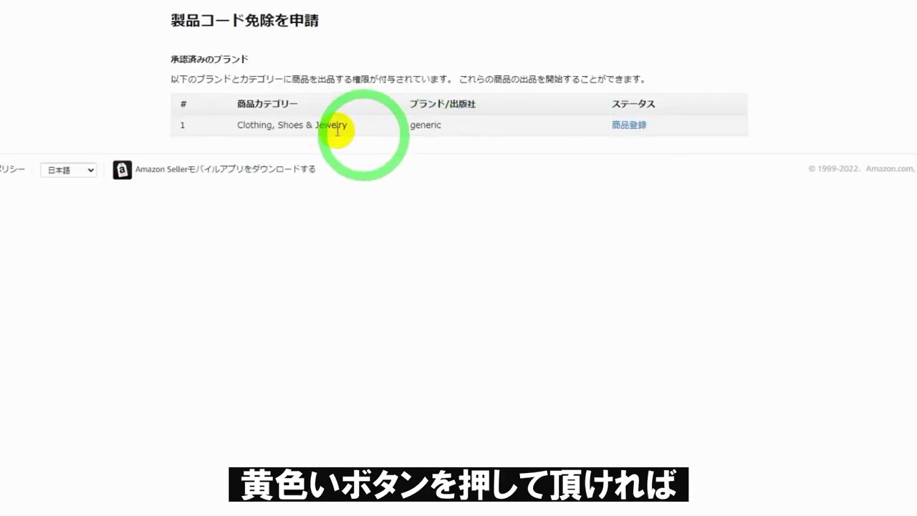
drag(237, 124, 350, 128)
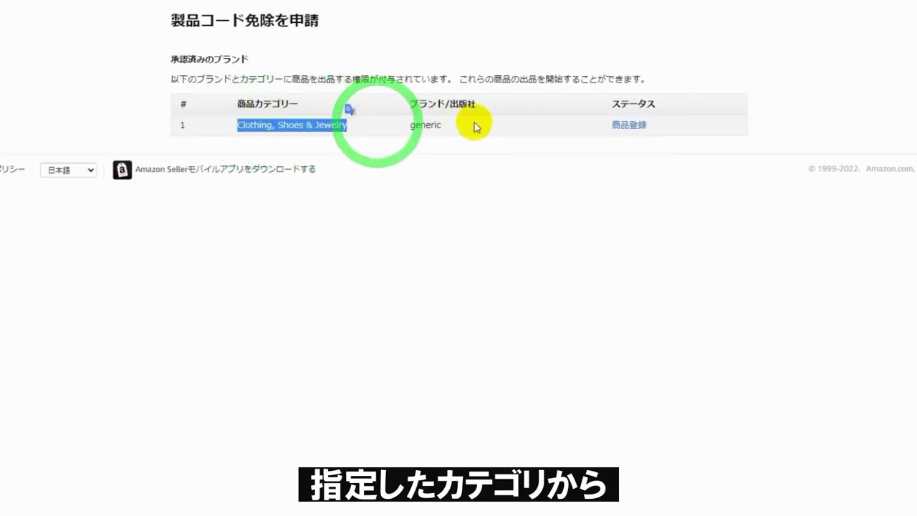
Start listing a product not sold on Amazon, search product types for "crossbody bag men", and select Luggage & Travel Gear > Messenger Bags.
click(628, 126)
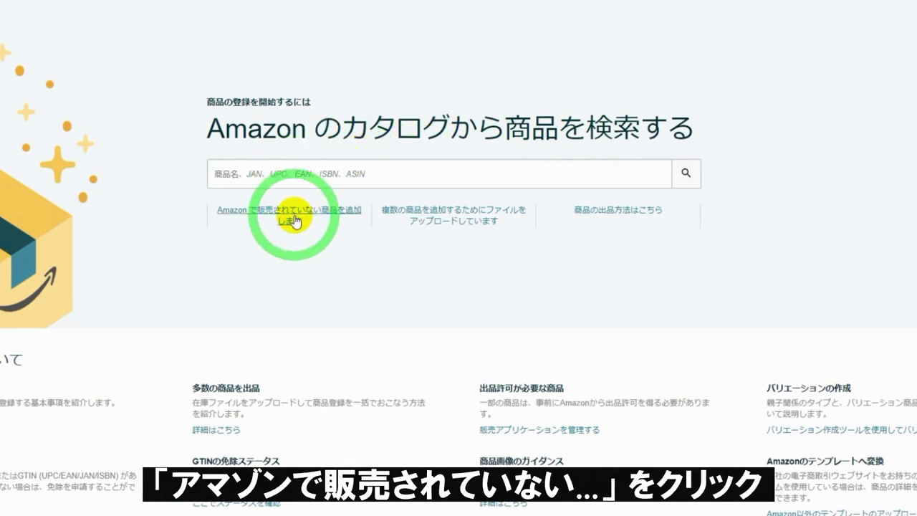
click(315, 203)
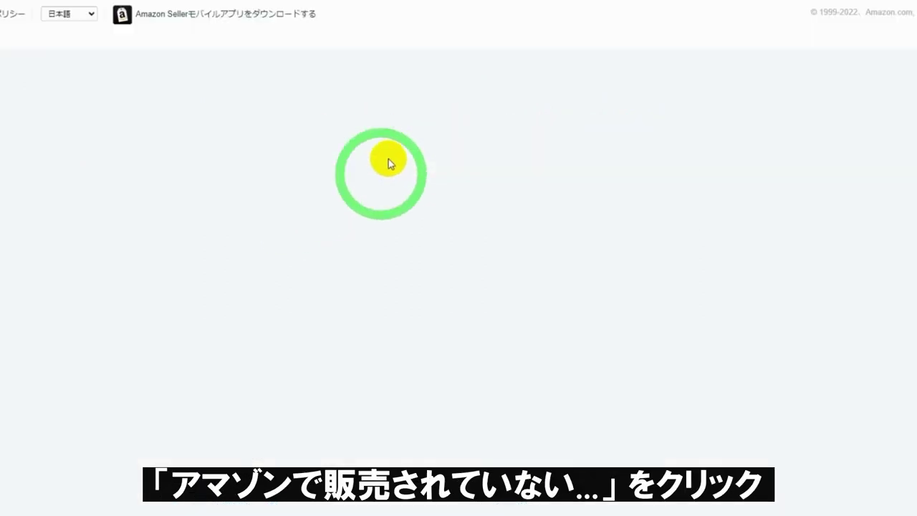
click(247, 180)
key(ctrl+v)
drag(269, 184, 168, 182)
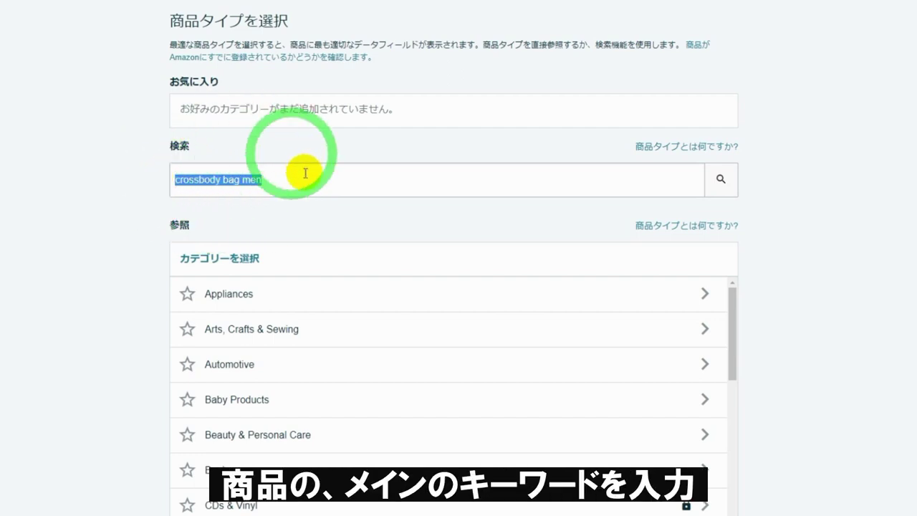
click(721, 177)
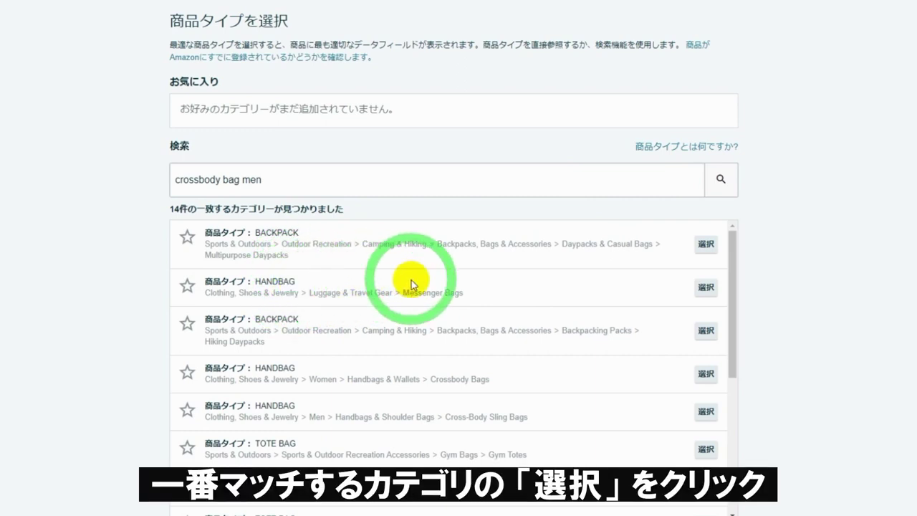
click(703, 286)
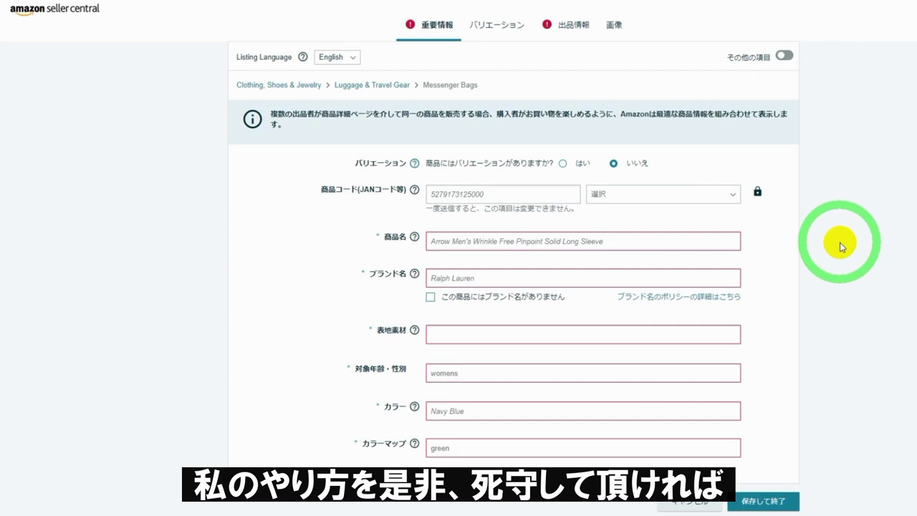
Set the listing's brand name to "generic" and show the additional product attributes.
click(437, 278)
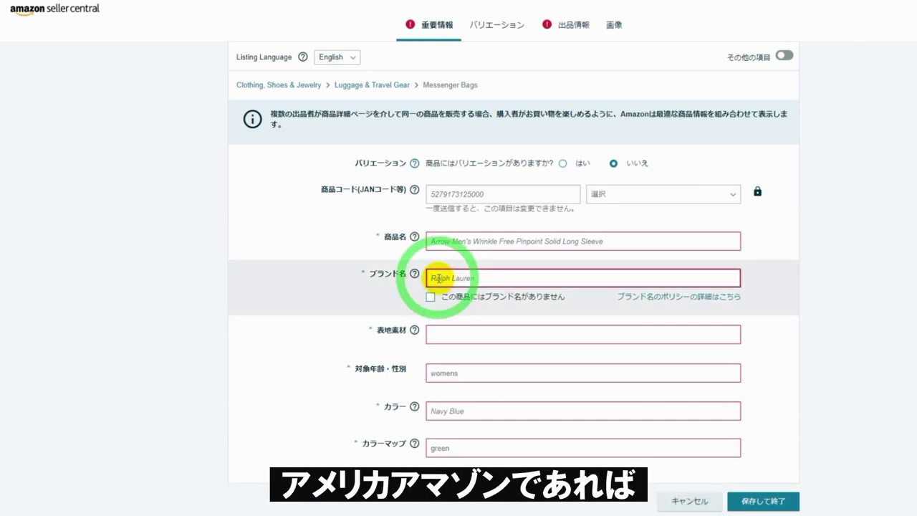
text(generic)
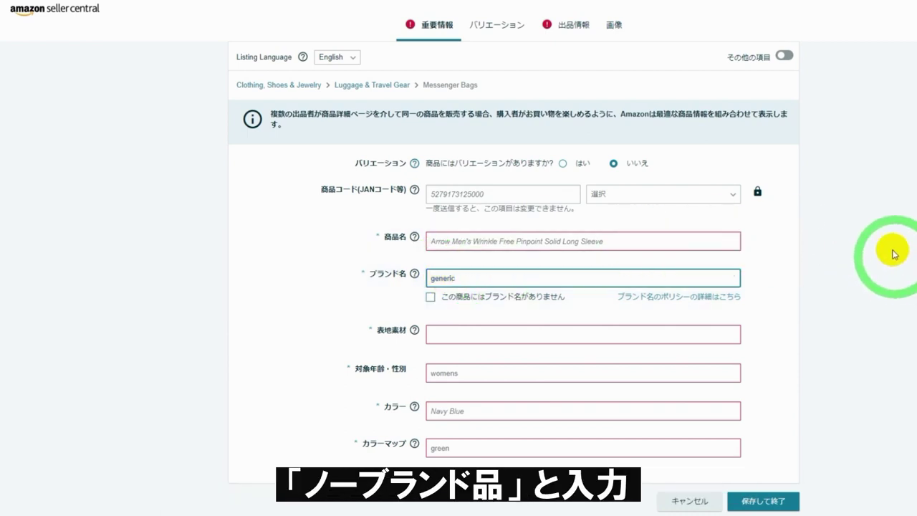
click(785, 57)
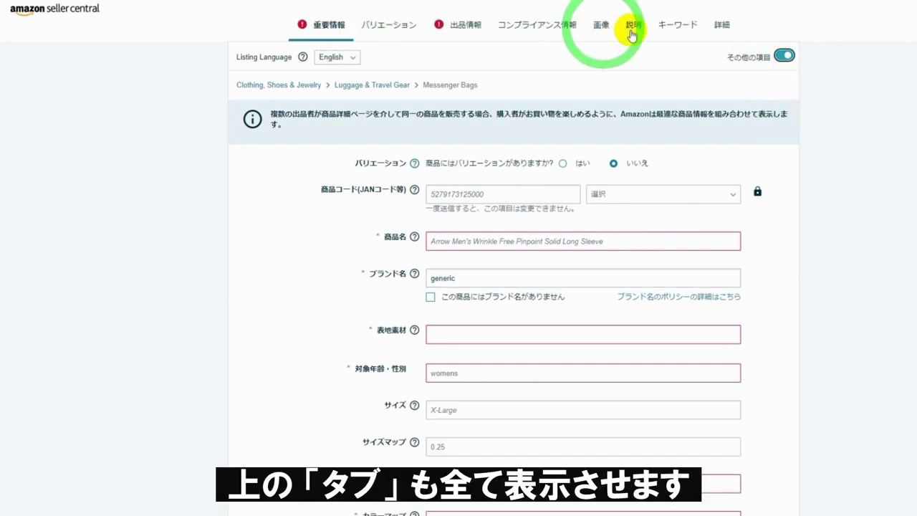
Set the proposed start date in the listing's offer information to 06/30/2022.
click(449, 28)
scroll(856, 150, down, 10)
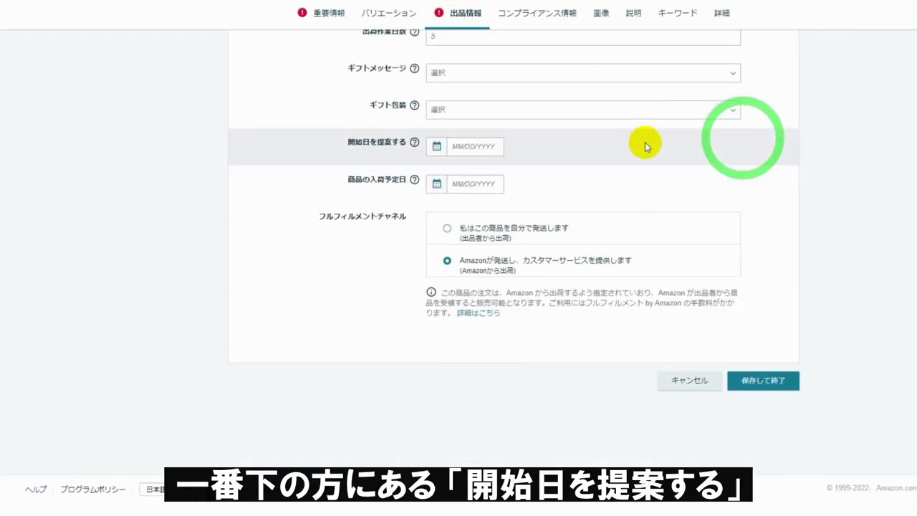
click(458, 146)
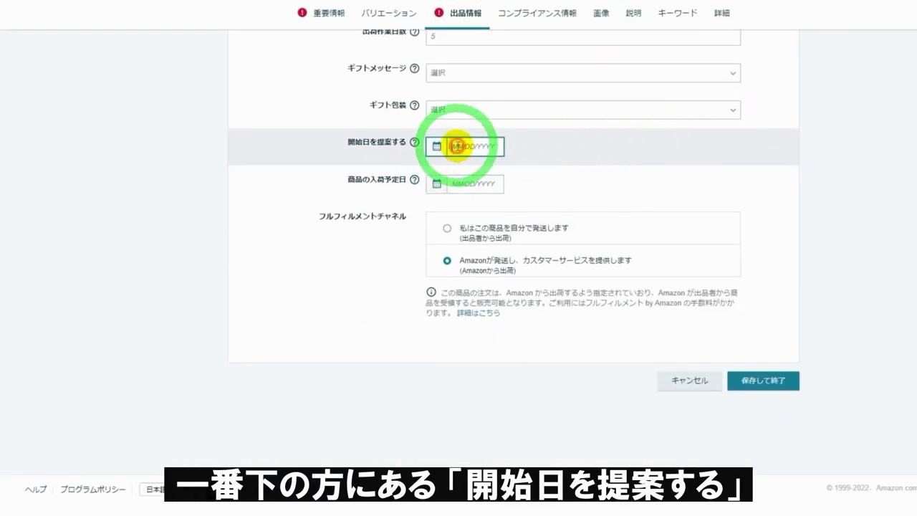
click(458, 146)
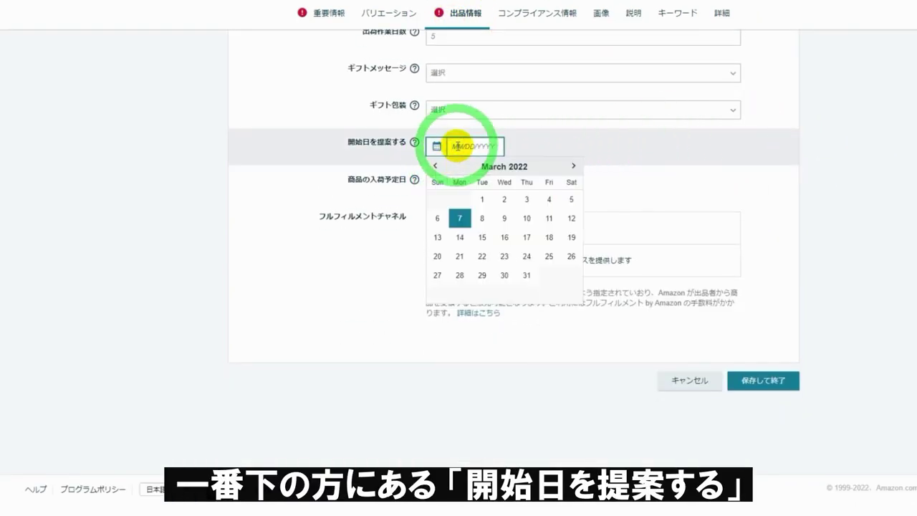
click(574, 167)
click(574, 167)
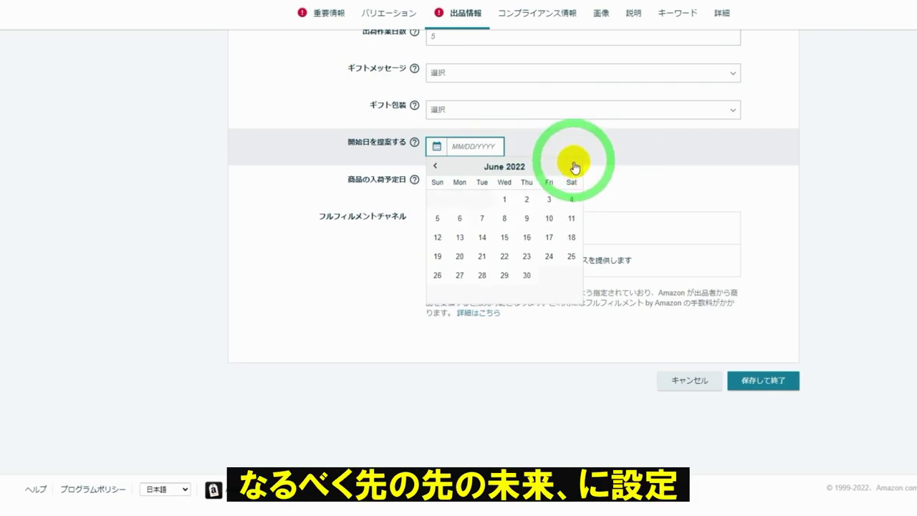
click(531, 276)
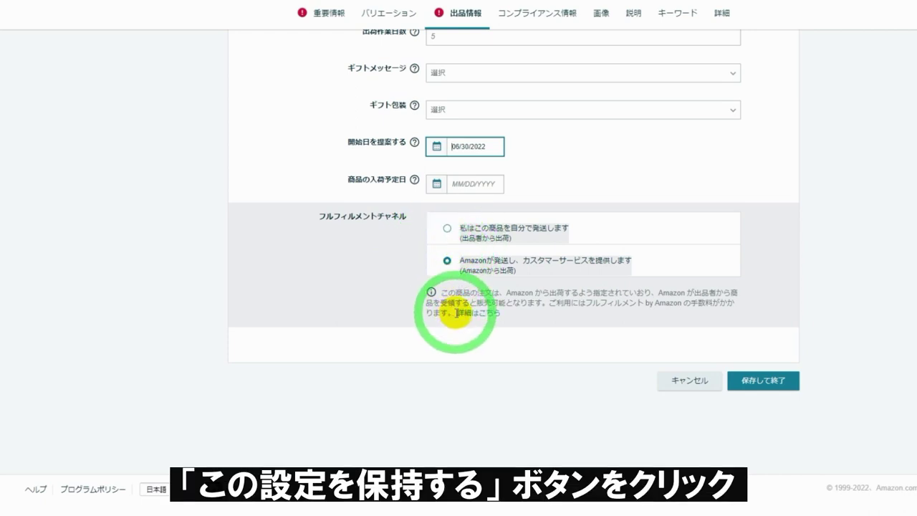
In the compliance information, answer No for batteries included and No for whether the product is or uses a battery.
click(535, 20)
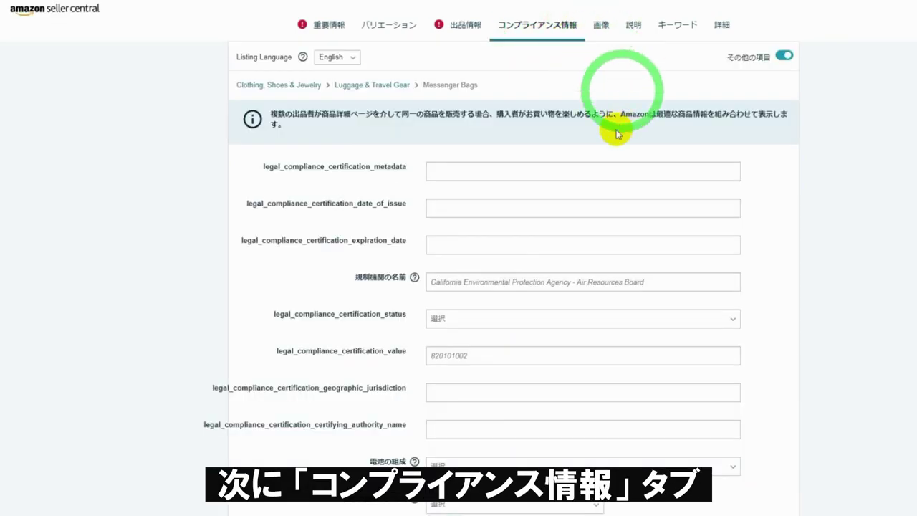
scroll(614, 127, down, 3)
scroll(615, 127, down, 3)
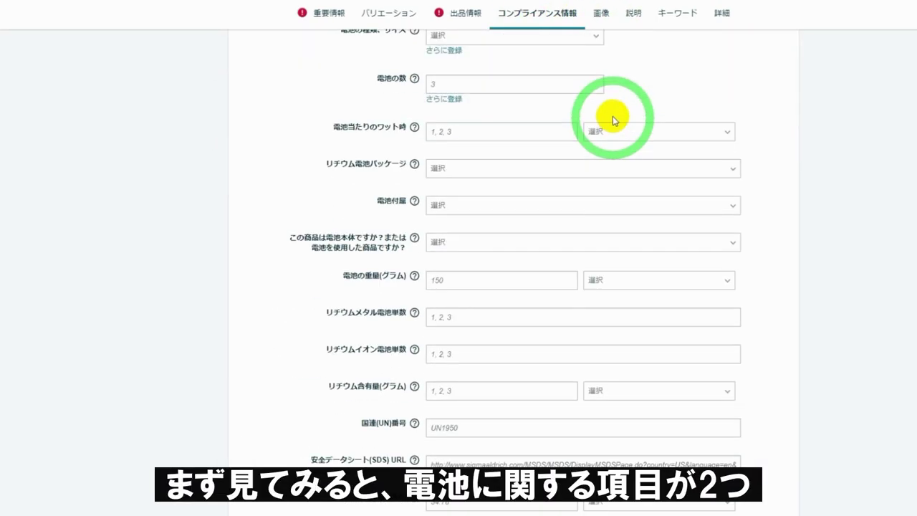
mouse_move(416, 203)
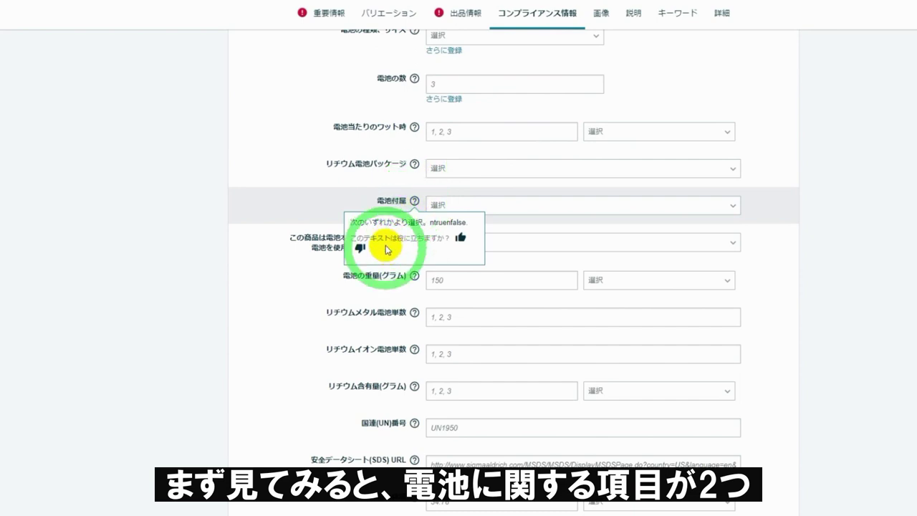
click(445, 205)
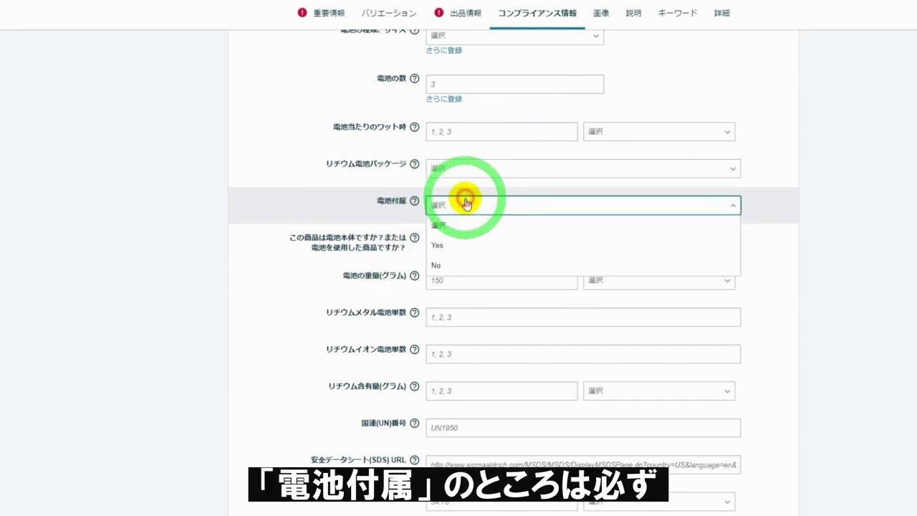
click(439, 262)
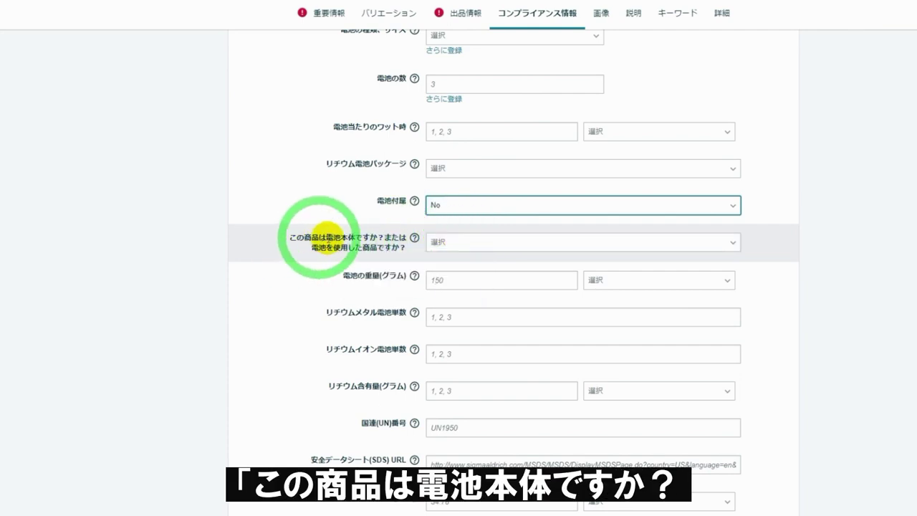
click(447, 242)
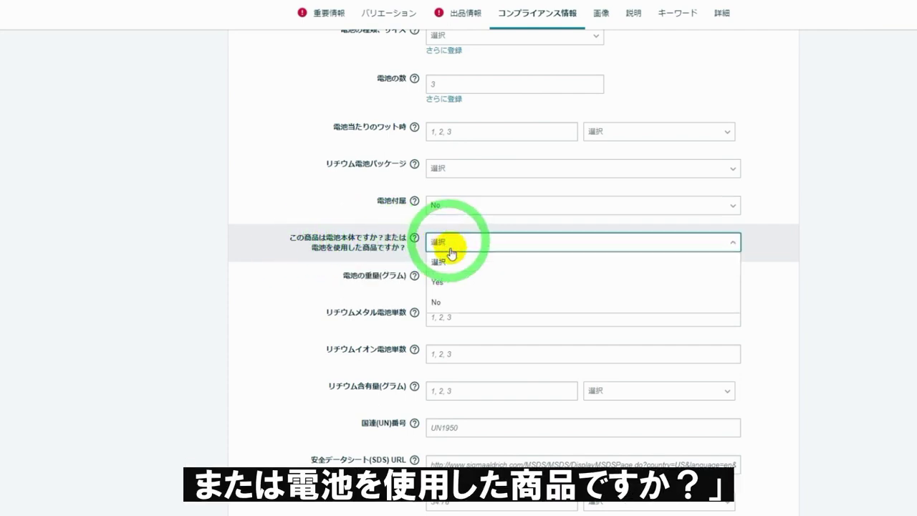
click(436, 301)
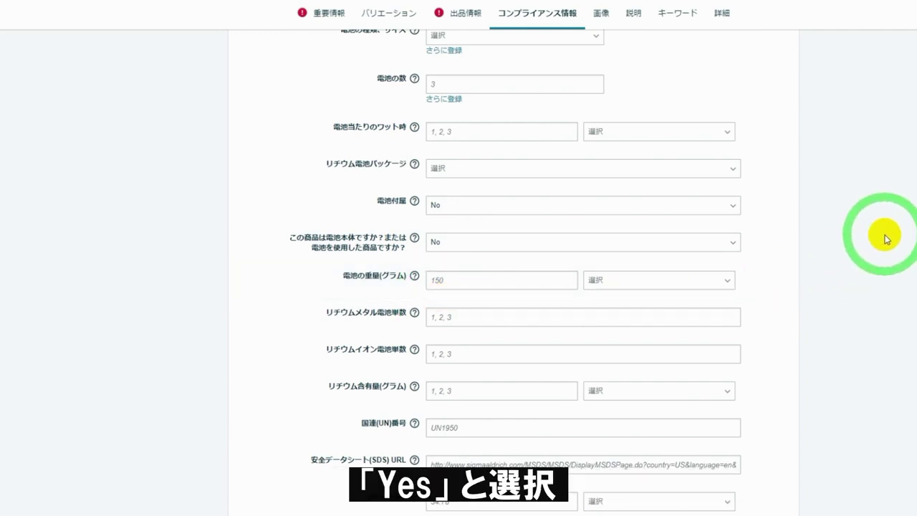
Set the applicable dangerous goods regulations to Not Applicable and the hazard classification label to Amazon Specific No Label With Warning.
scroll(878, 229, down, 6)
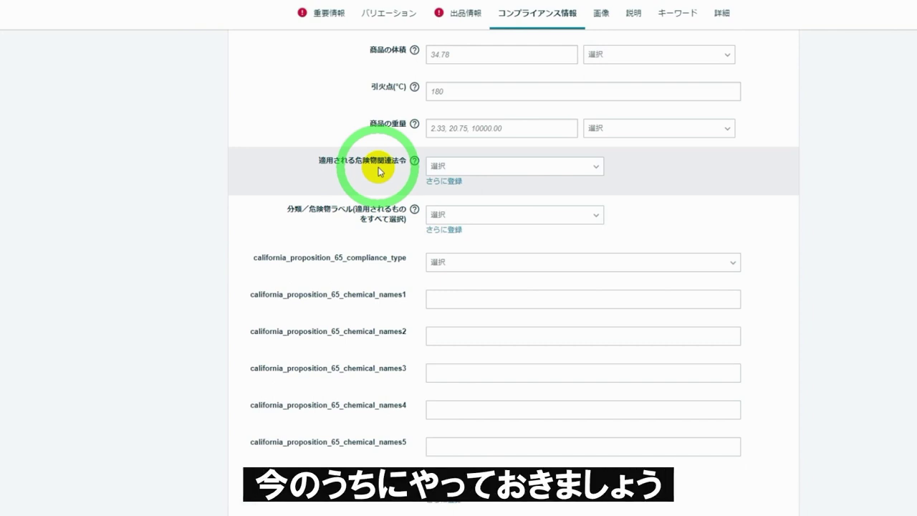
click(443, 166)
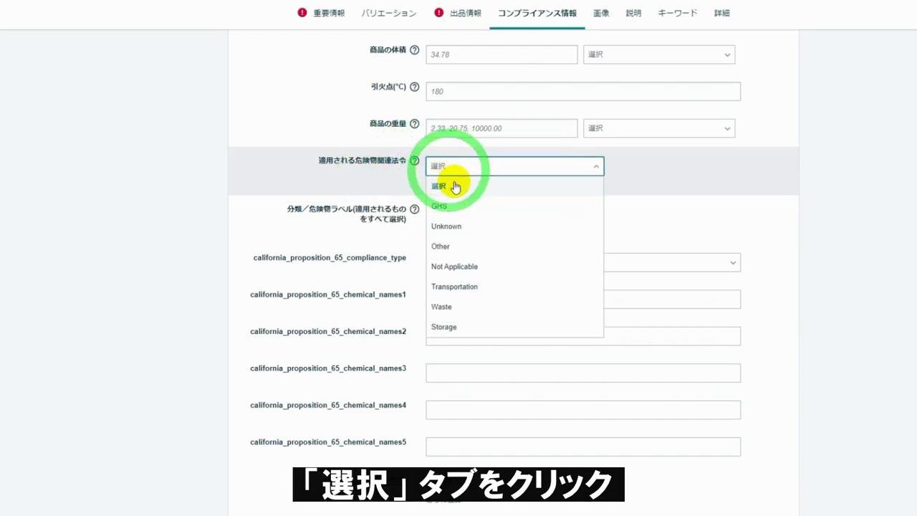
click(456, 267)
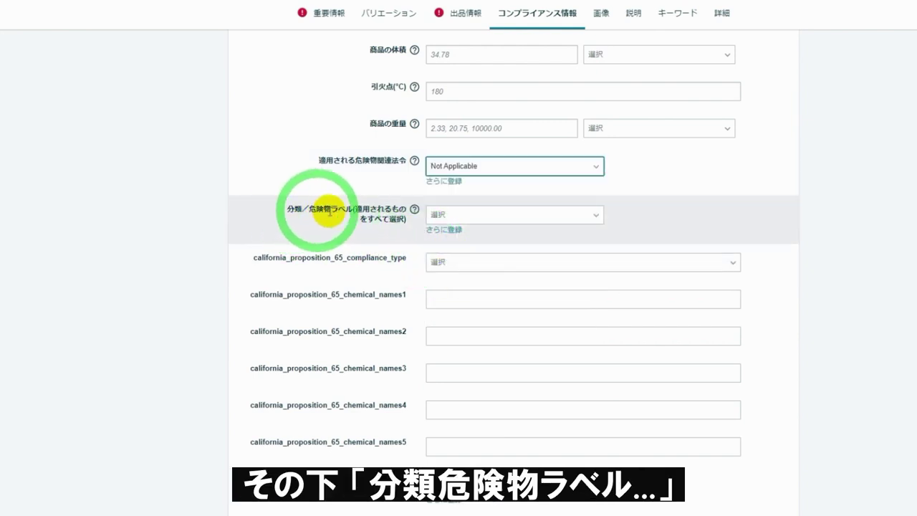
mouse_move(414, 215)
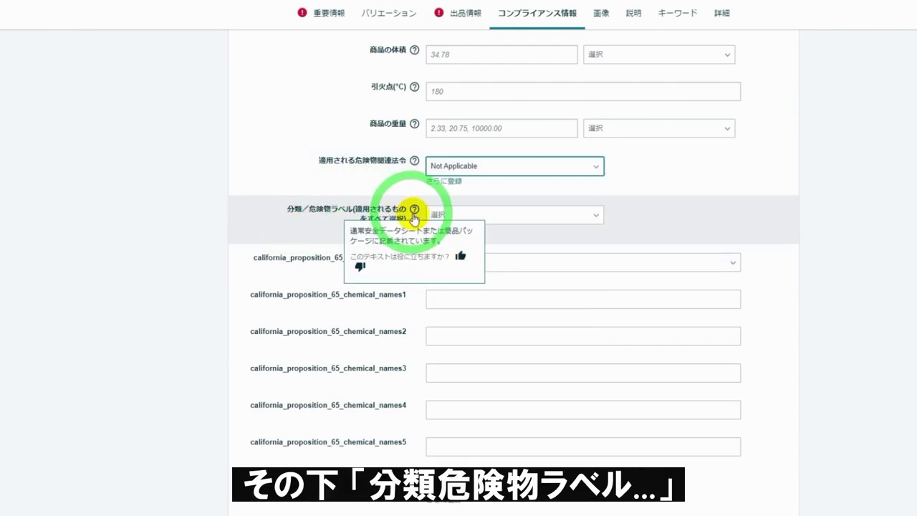
click(467, 216)
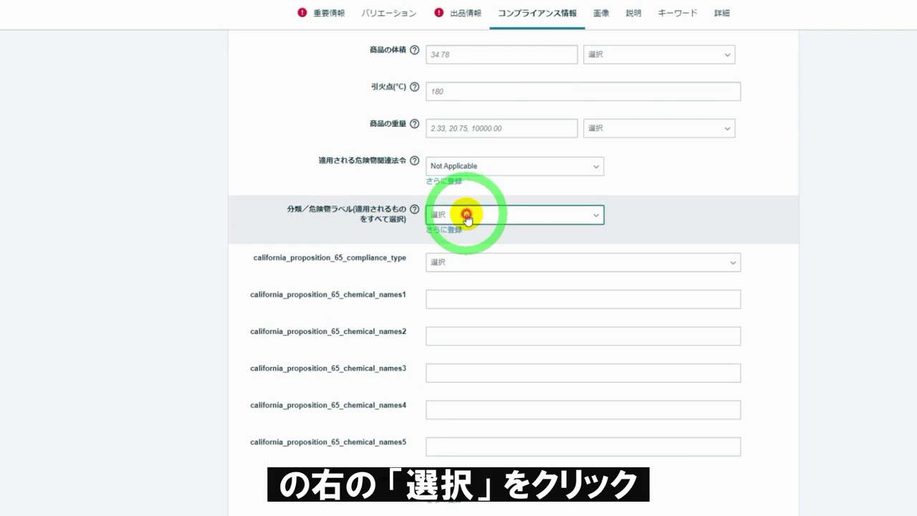
scroll(542, 306, down, 2)
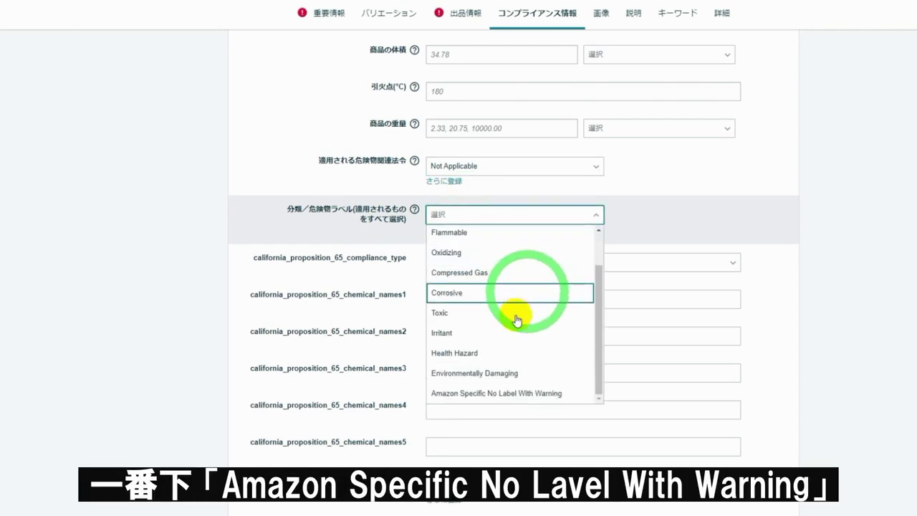
click(499, 395)
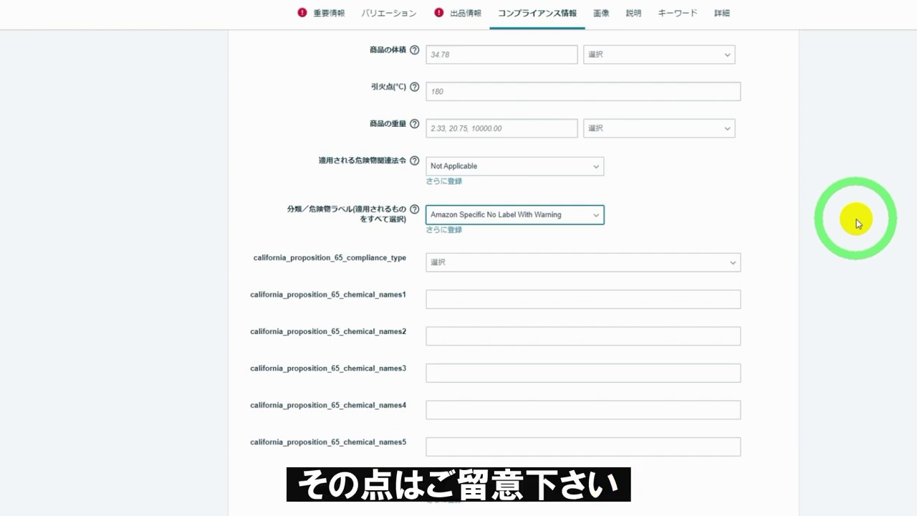
Set the product's release date in the listing details to 06/30/2022.
click(724, 14)
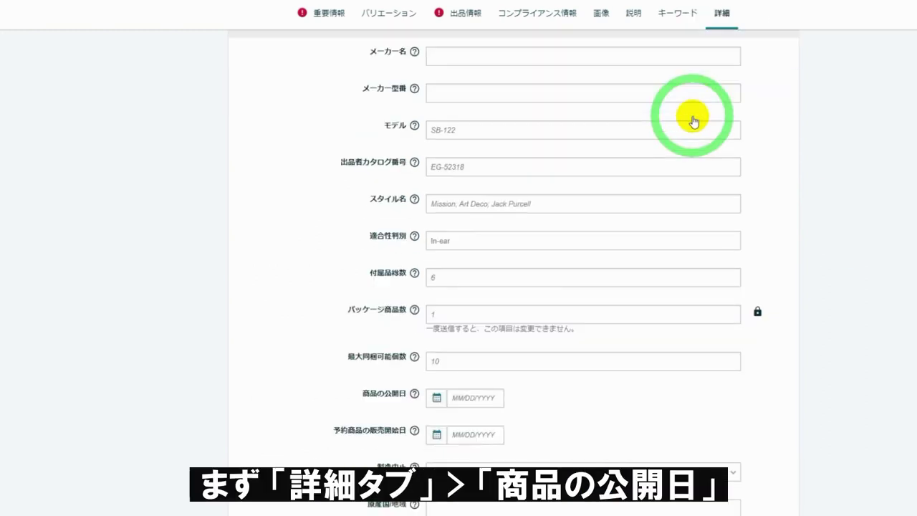
scroll(692, 119, down, 5)
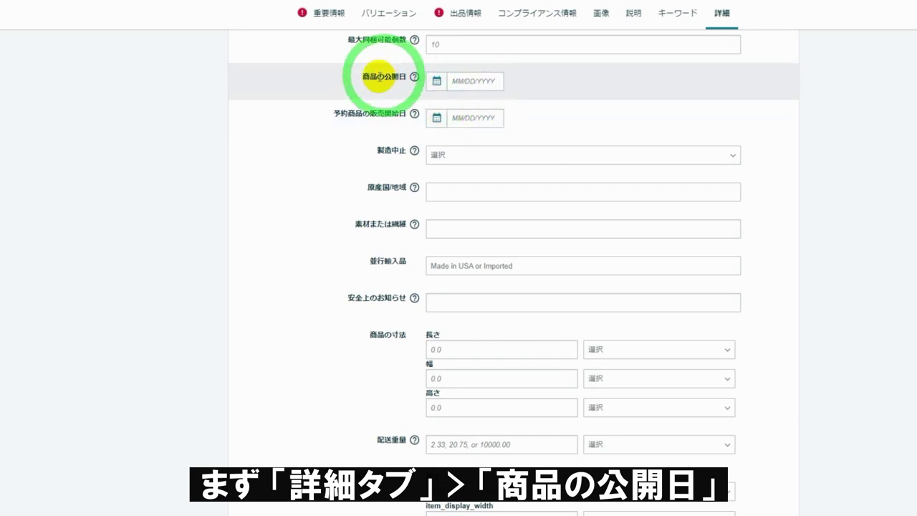
click(473, 80)
click(469, 80)
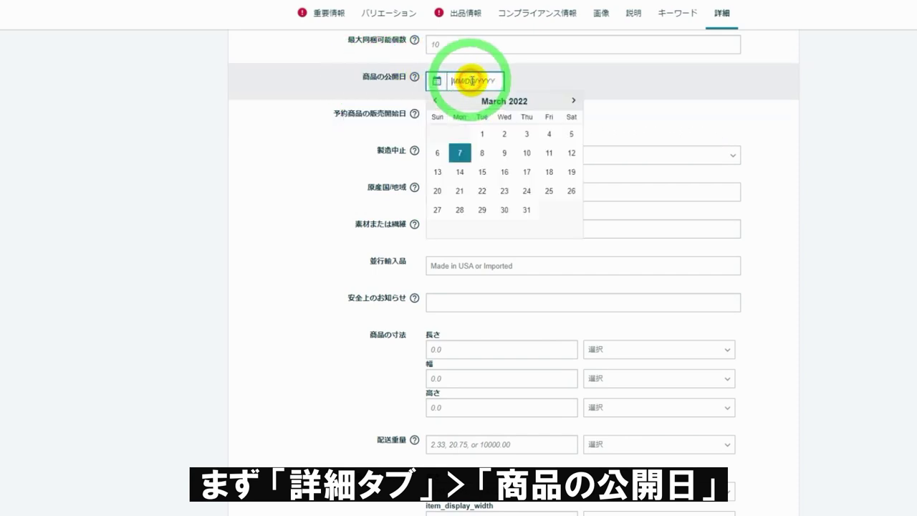
click(575, 101)
click(575, 101)
click(575, 101)
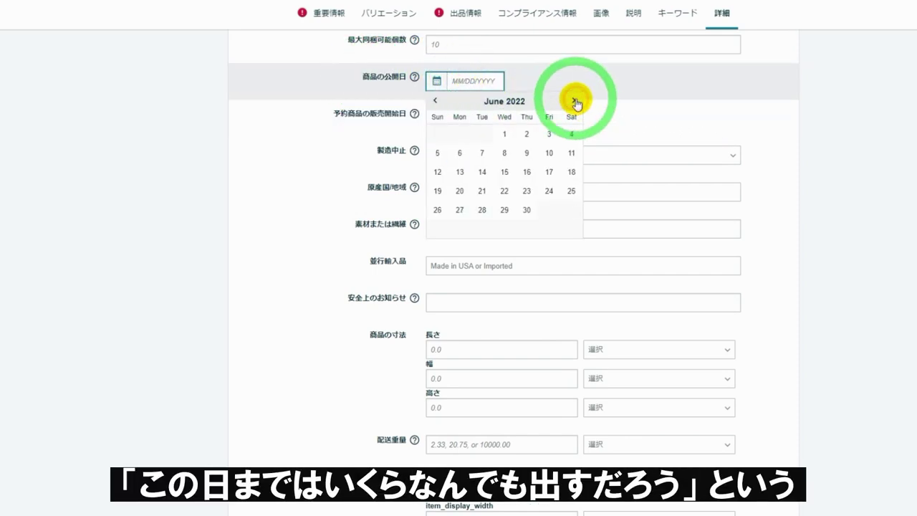
click(526, 209)
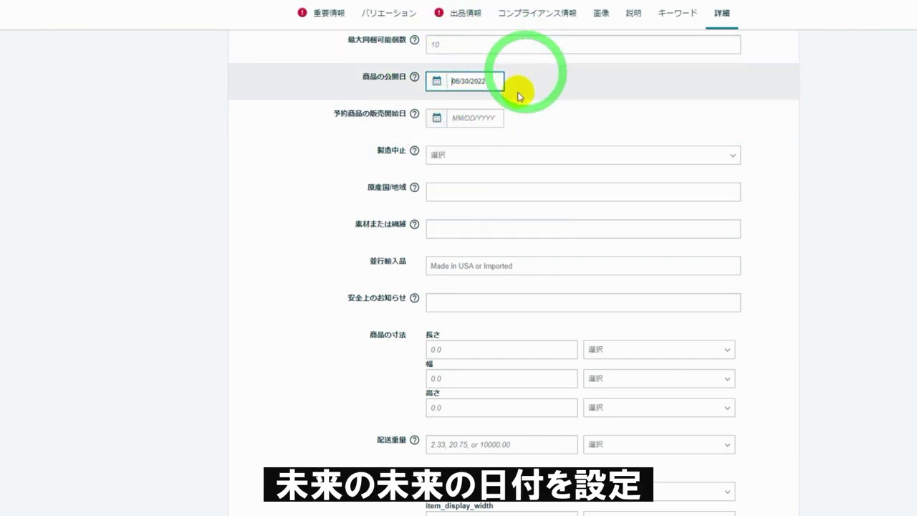
Enter the package dimensions as height 10, length 5 and width 5, all in IN.
scroll(378, 170, down, 2)
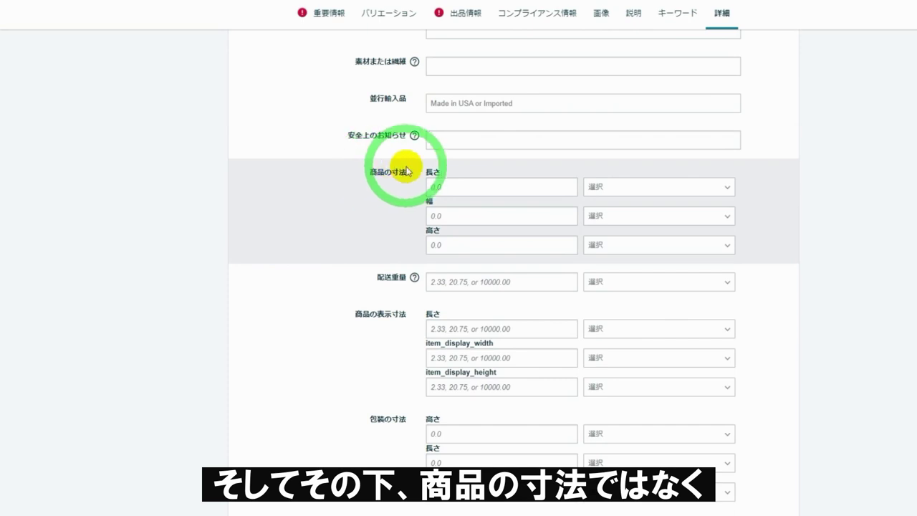
scroll(370, 176, down, 3)
drag(365, 197, 406, 195)
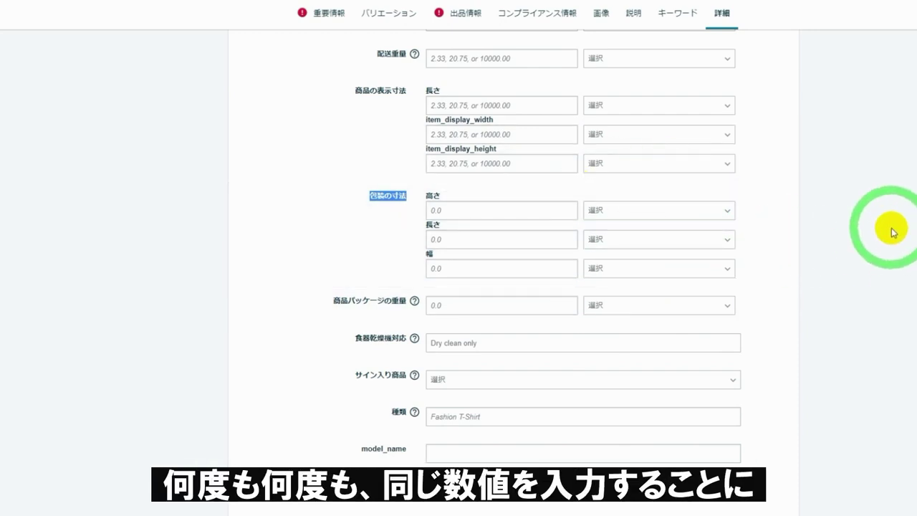
click(460, 211)
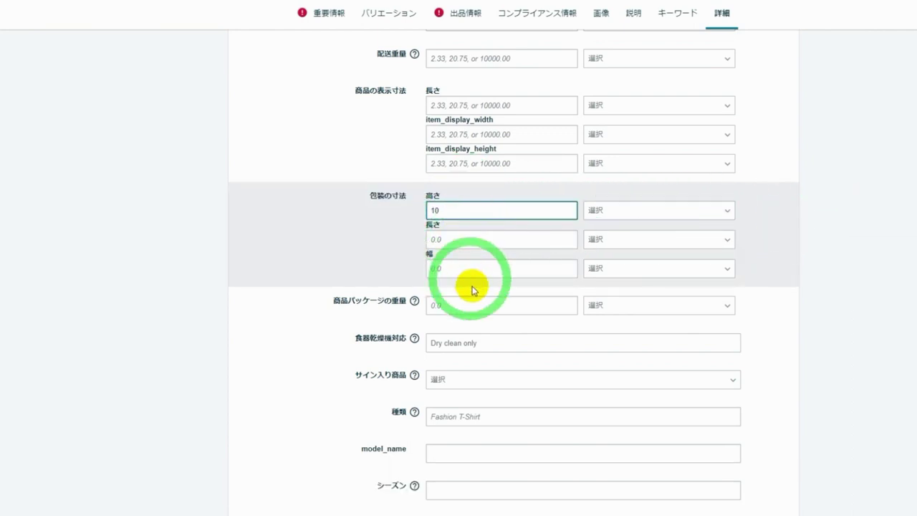
click(471, 240)
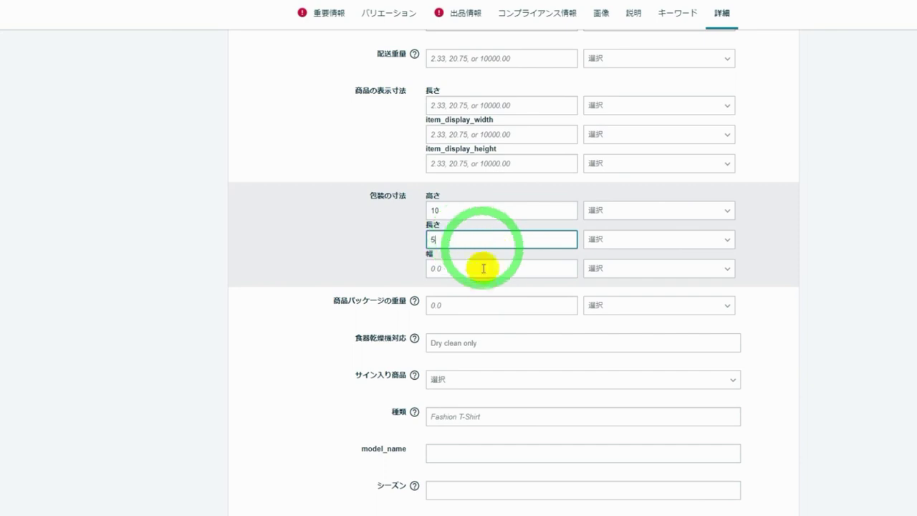
click(471, 266)
text(5)
click(700, 242)
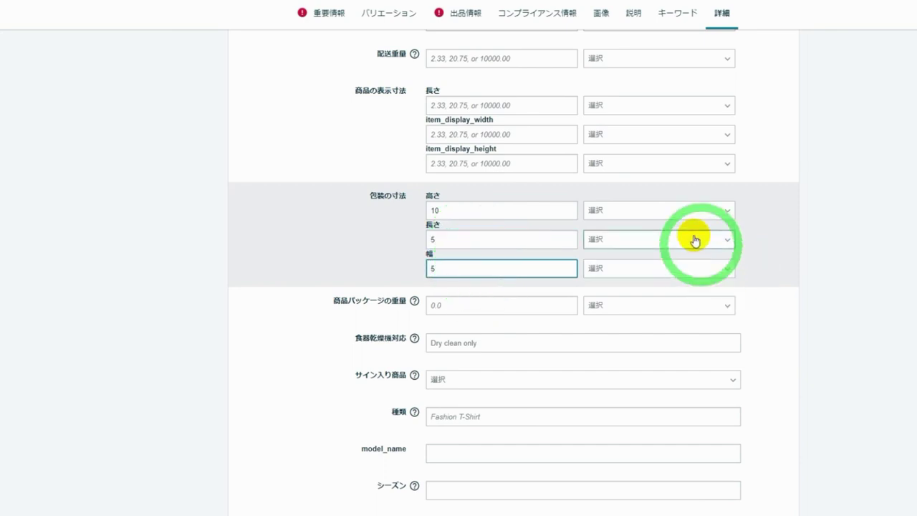
click(674, 209)
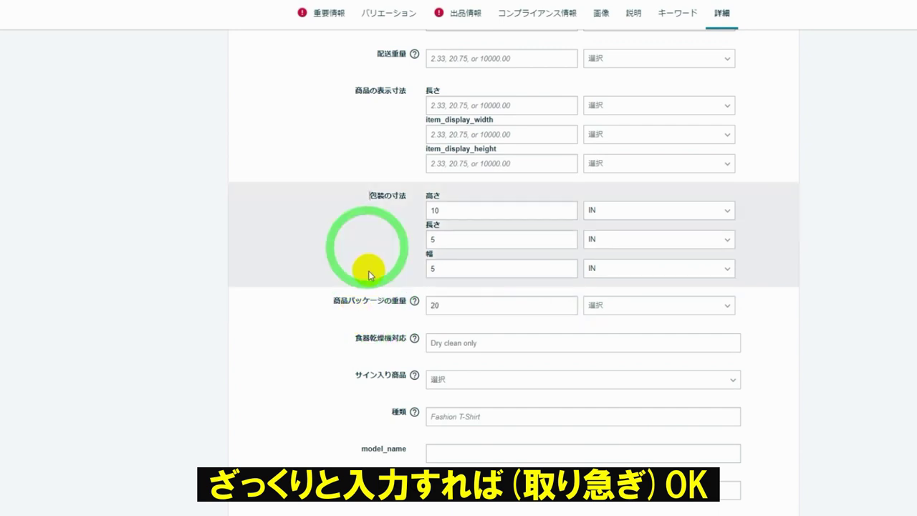
Set the item package weight to 20 OZ.
click(624, 313)
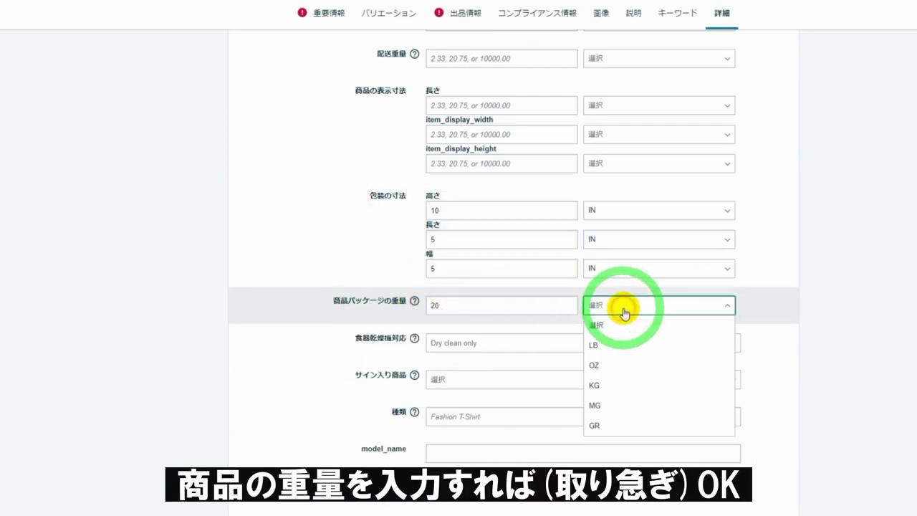
click(606, 364)
click(440, 306)
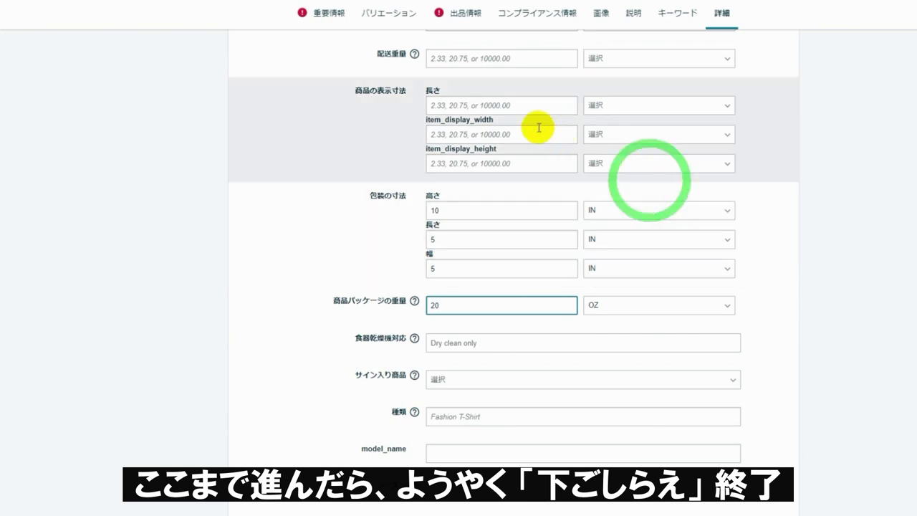
Enable color as the listing's variation type and add a Red variant.
click(378, 17)
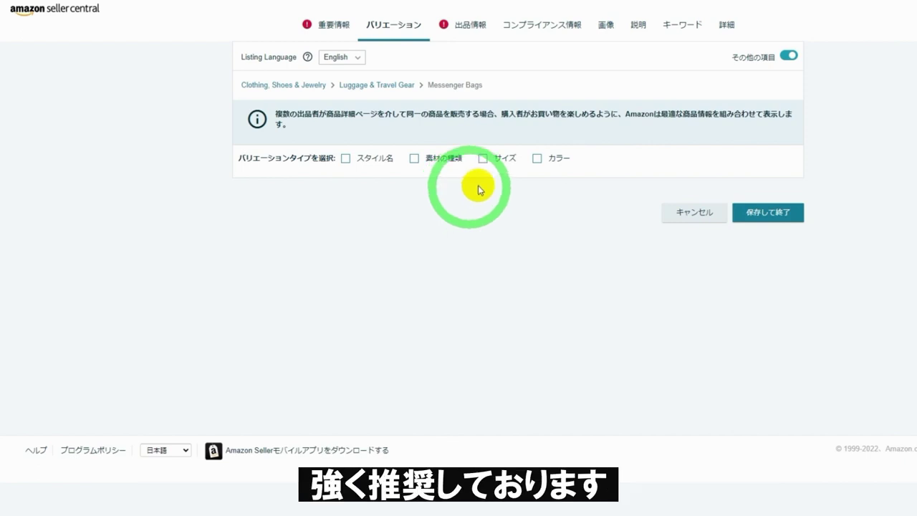
click(536, 159)
click(377, 258)
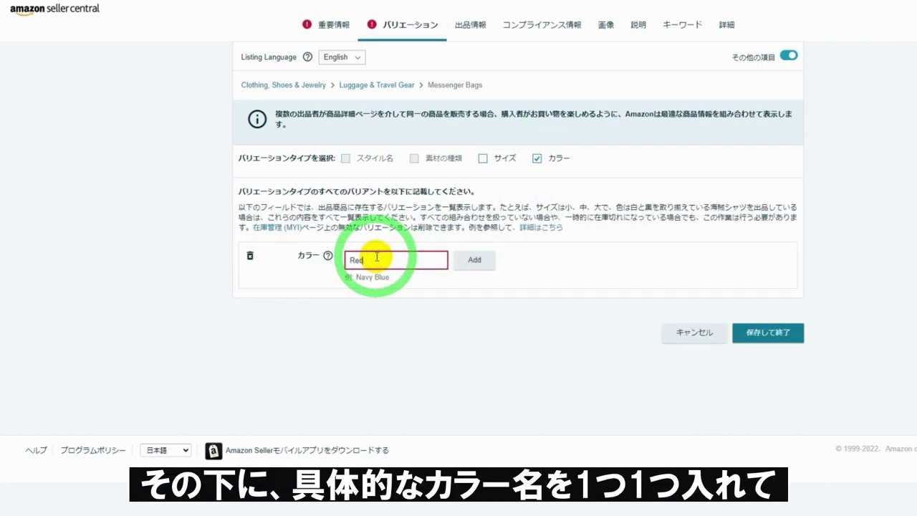
click(489, 264)
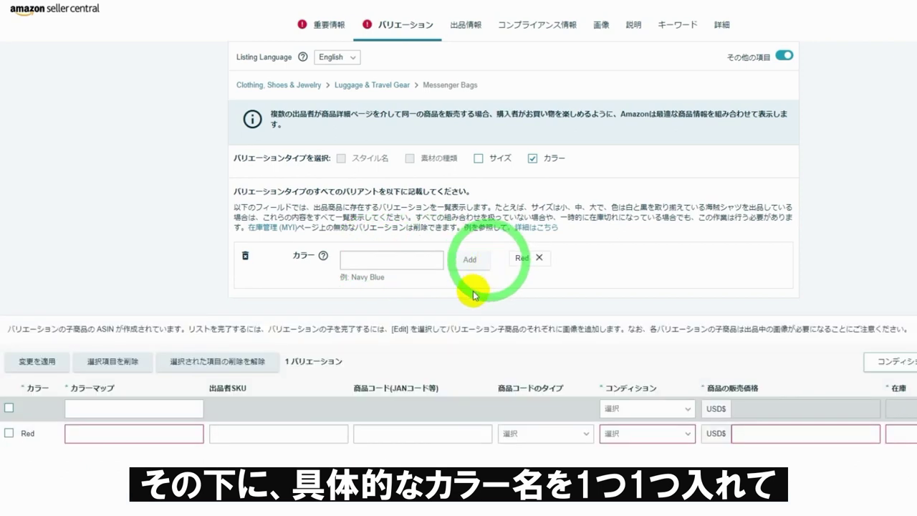
Add a Black color variant and set the color map to Red and Black for the matching variants.
click(380, 266)
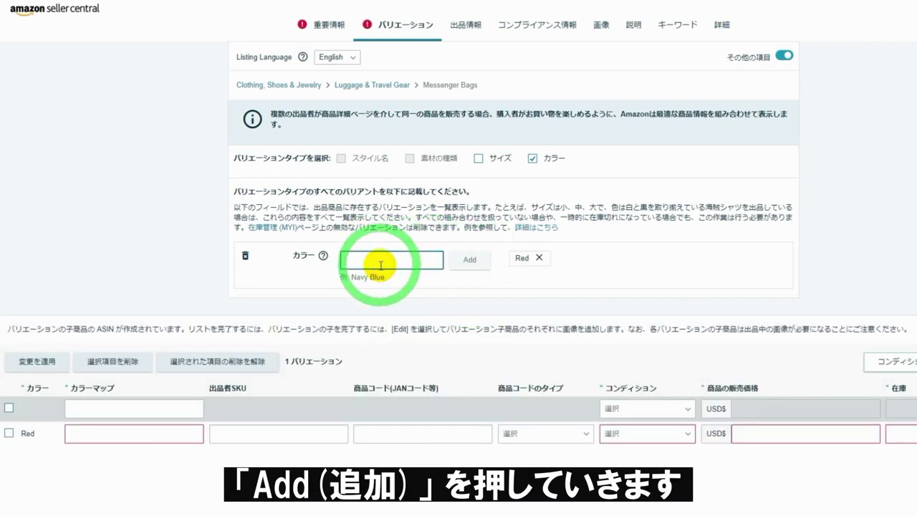
text(Blac)
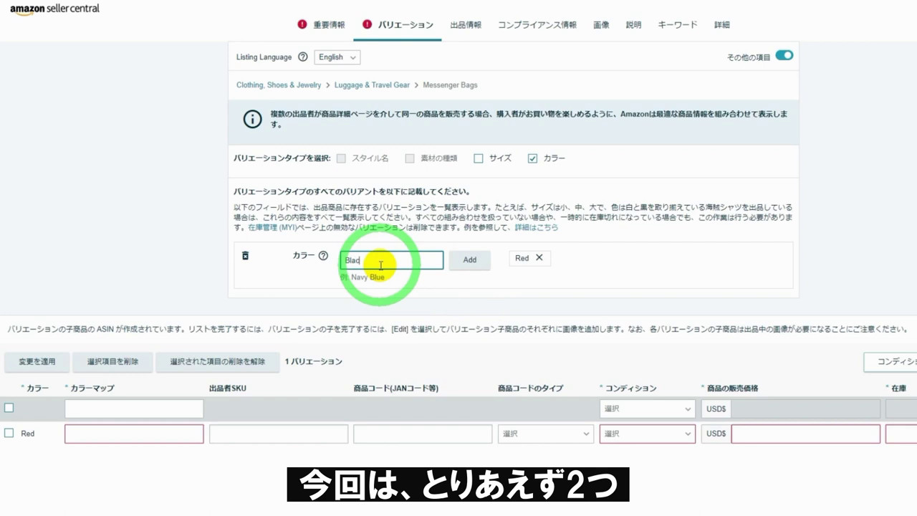
text(k)
click(470, 259)
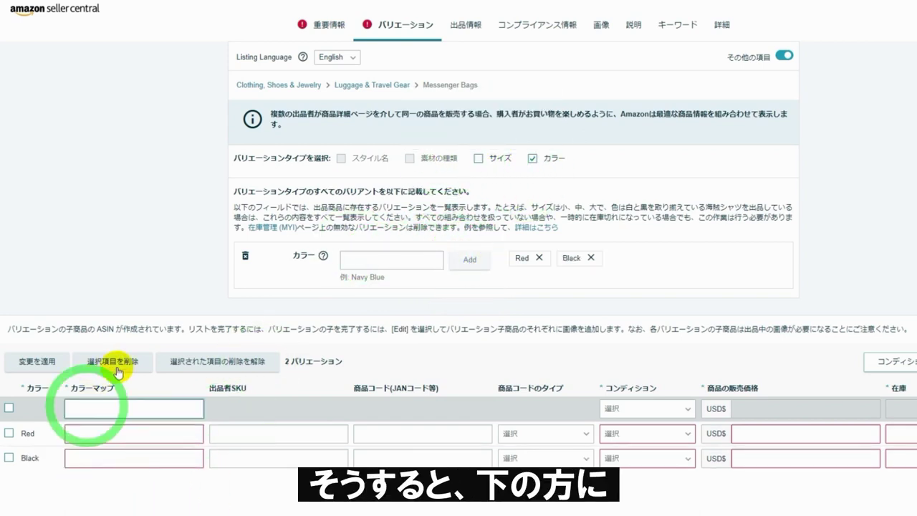
scroll(229, 451, down, 3)
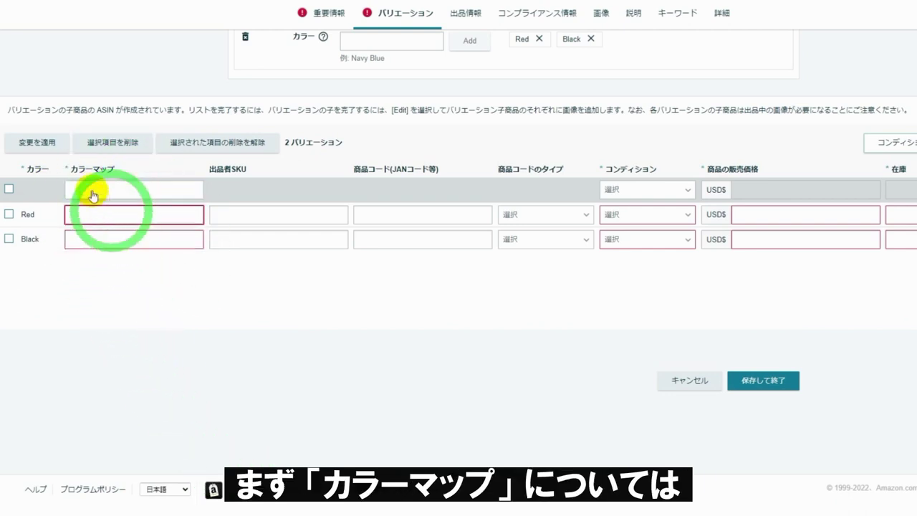
click(123, 219)
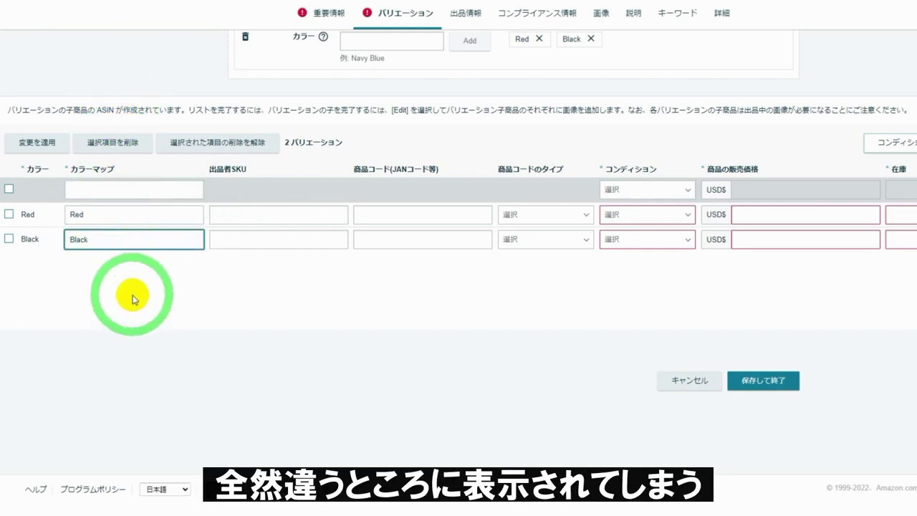
Enter the seller SKUs BAG001R for the Red variant and BAG001B for the Black variant.
click(236, 218)
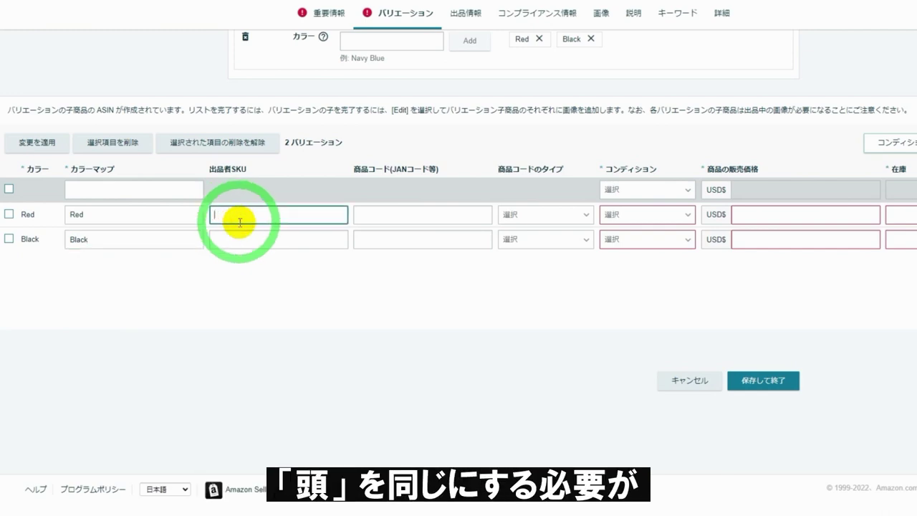
text(BAG001)
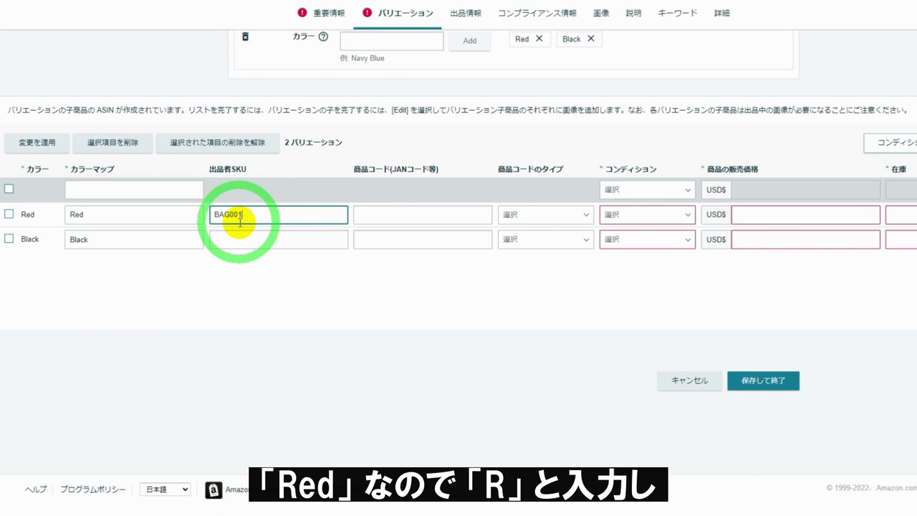
text(R)
drag(248, 214, 200, 212)
key(ctrl+c)
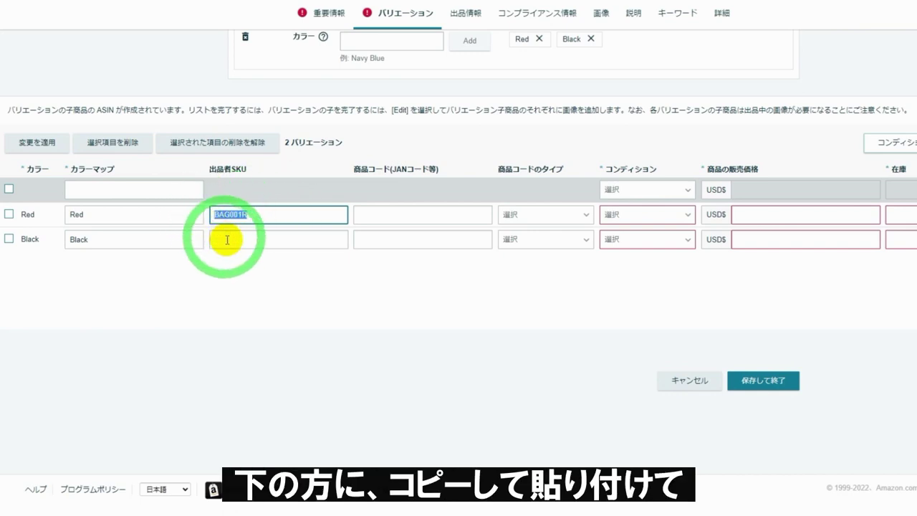
click(226, 240)
key(ctrl+v)
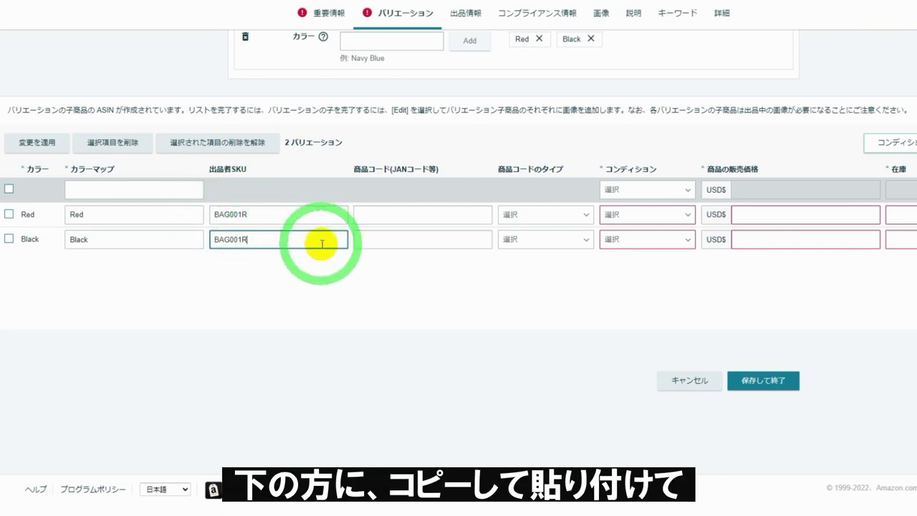
key(BackSpace)
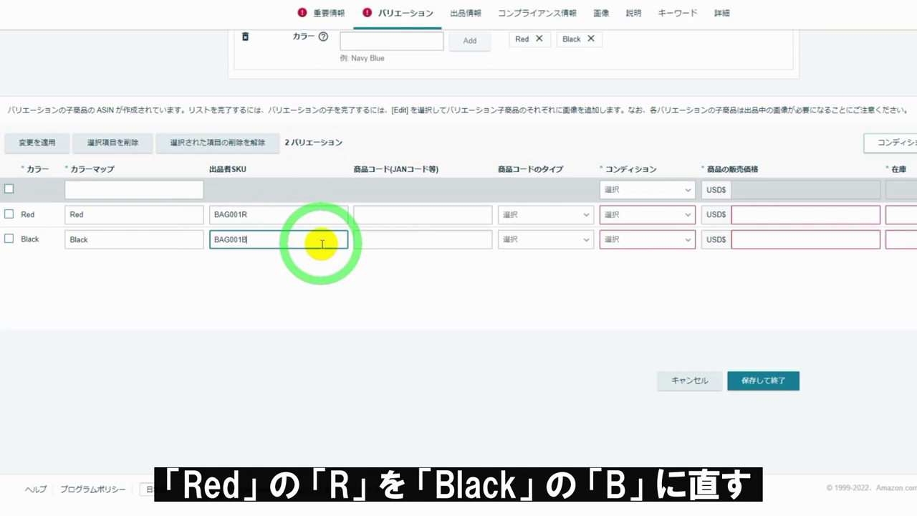
drag(215, 215, 250, 241)
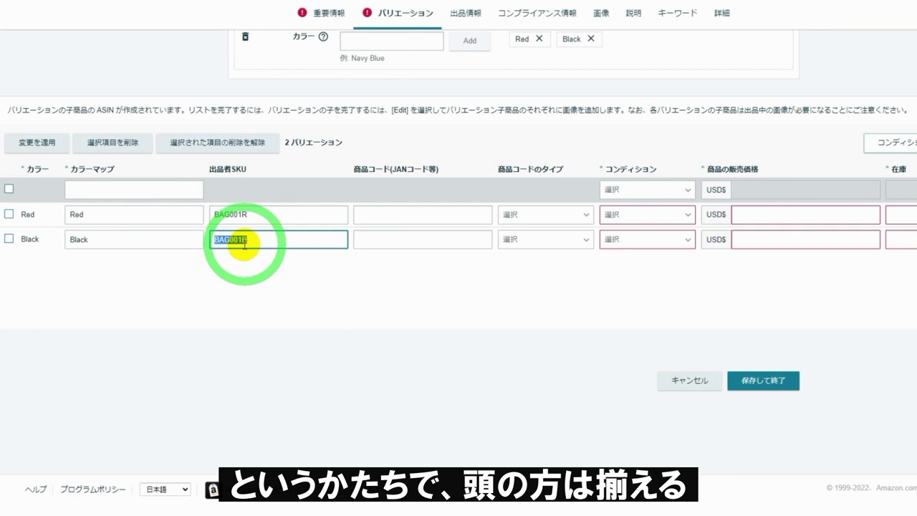
click(273, 309)
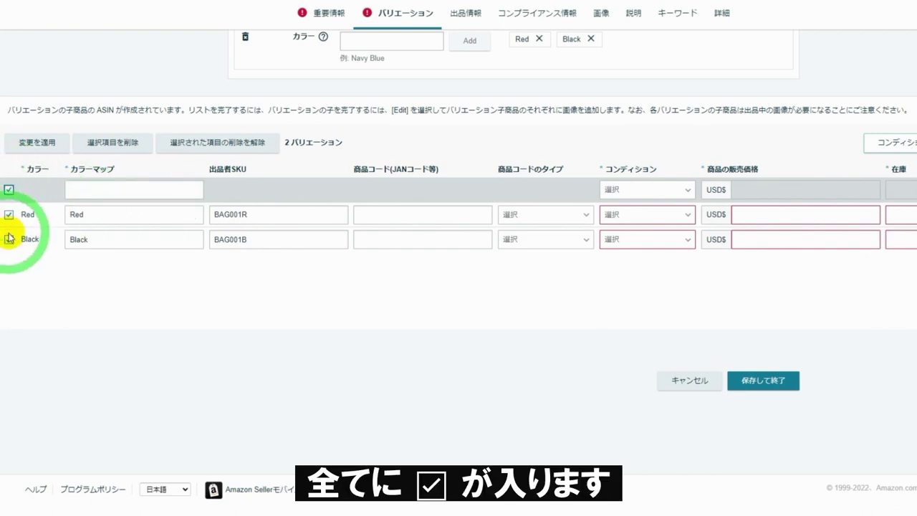
Apply condition New, price 29.99 USD and stock 0 to both color variants.
click(635, 189)
click(610, 207)
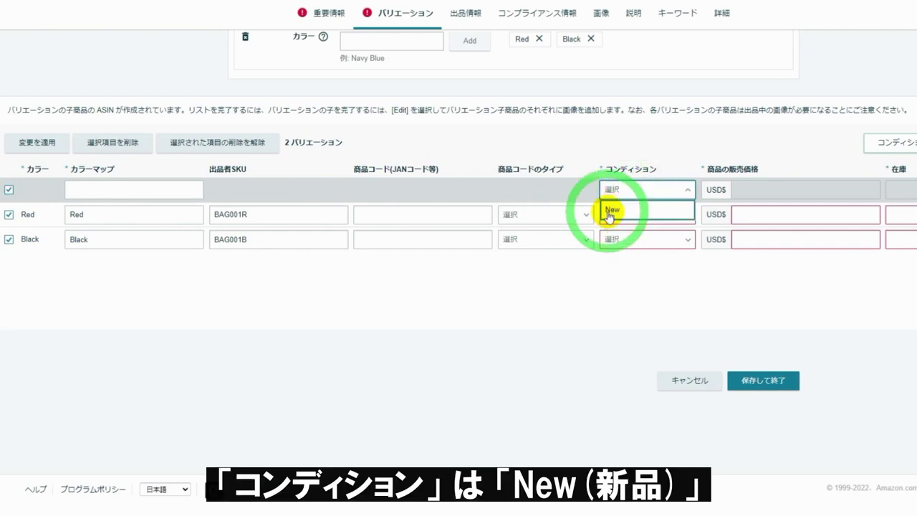
click(813, 192)
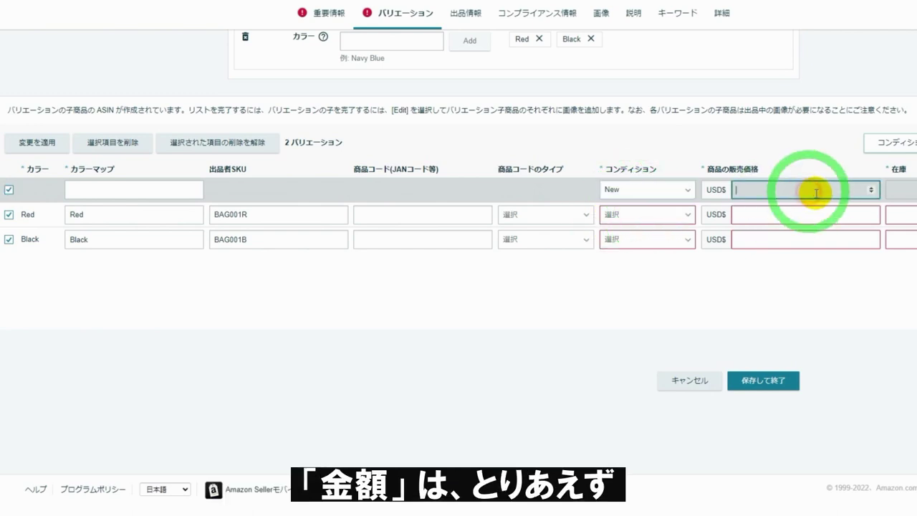
text(29.99)
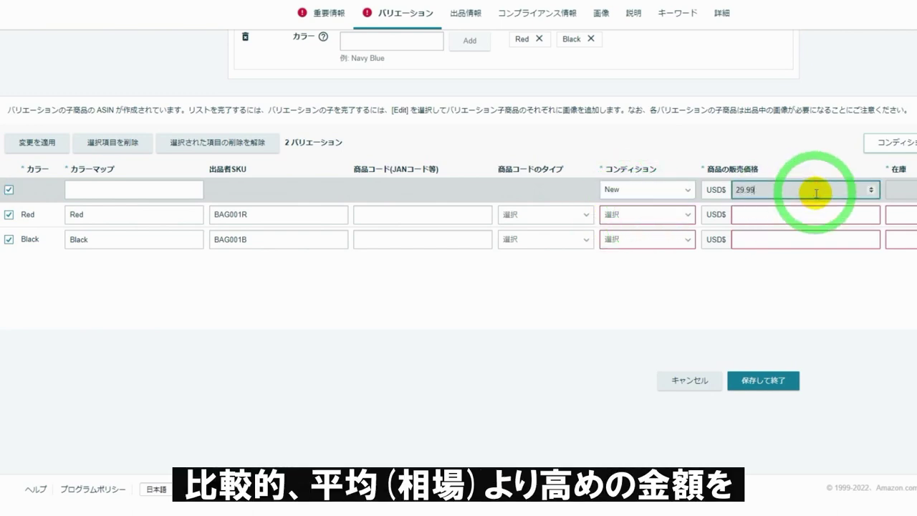
click(913, 189)
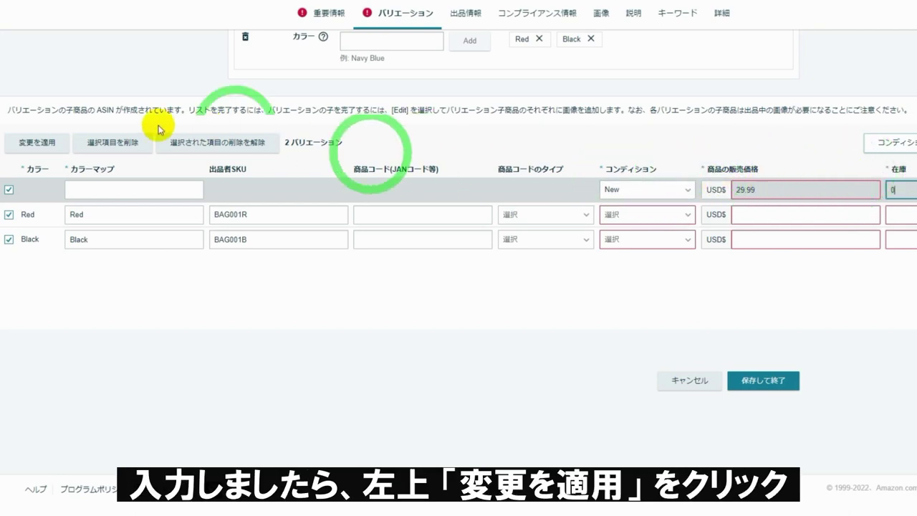
click(42, 146)
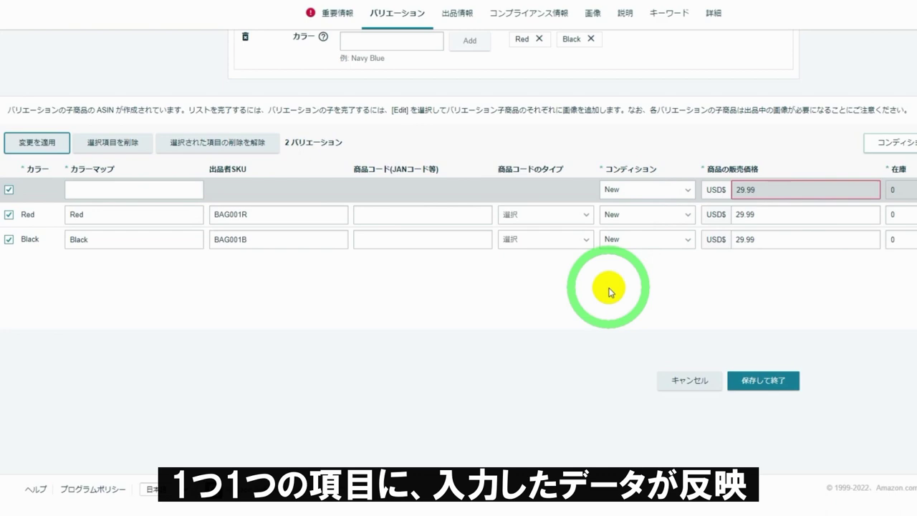
Copy the "Small Black Sling Crossbody Backpack" title from the Amazon product page into the listing's product name.
click(333, 13)
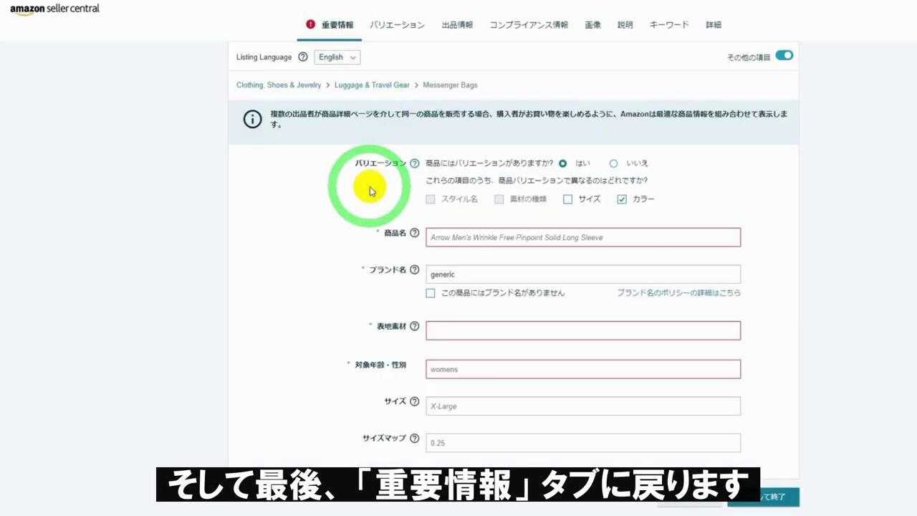
drag(916, 32, 481, 10)
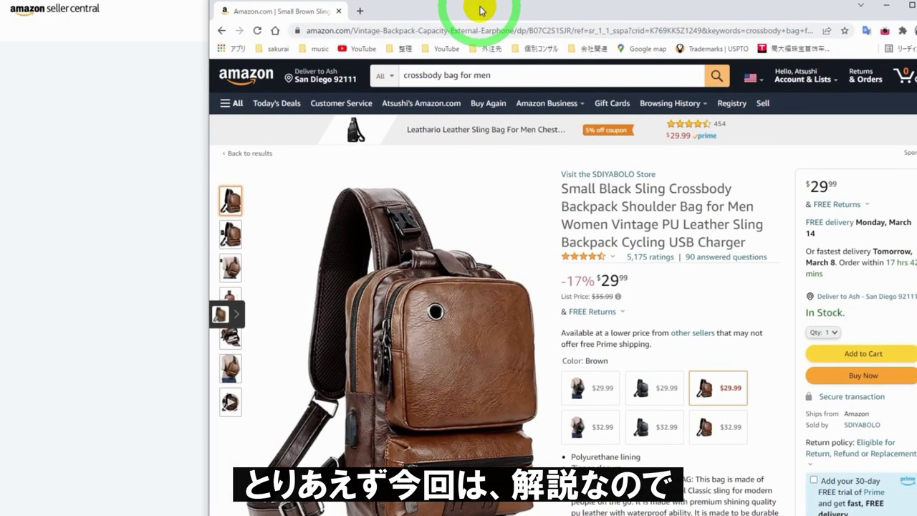
drag(563, 189, 750, 247)
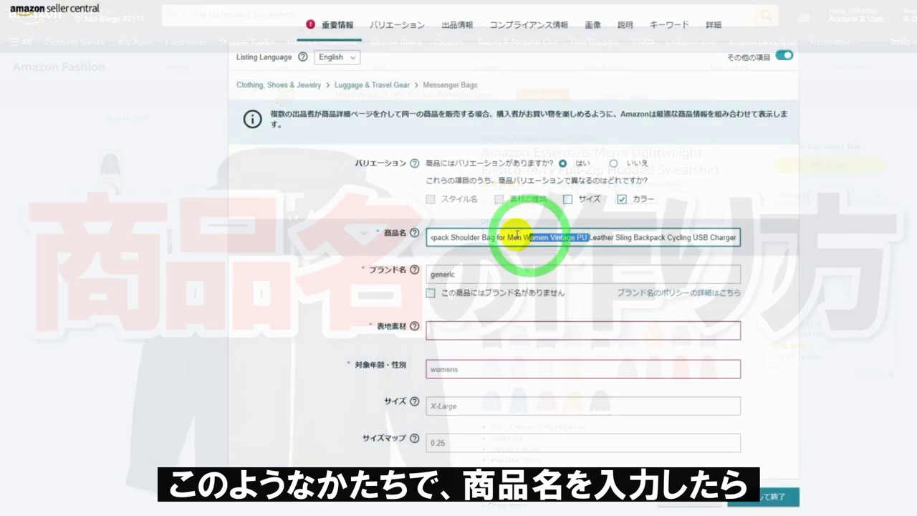
drag(505, 237, 404, 240)
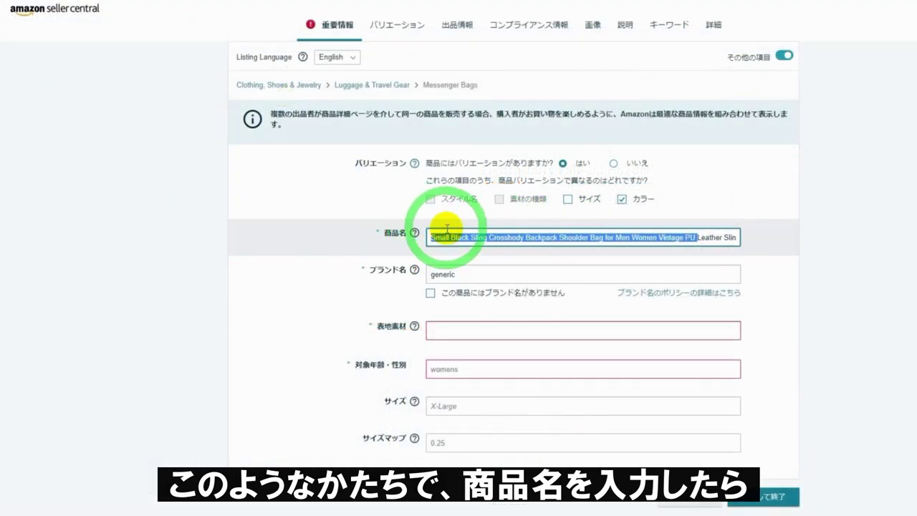
Insert the brand name KUROSAWA at the start of the product name.
click(432, 236)
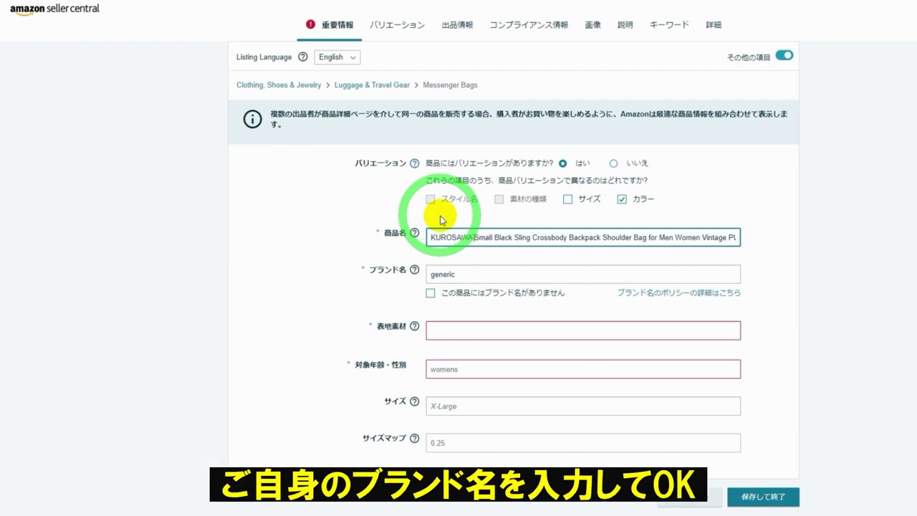
key(ctrl+Right)
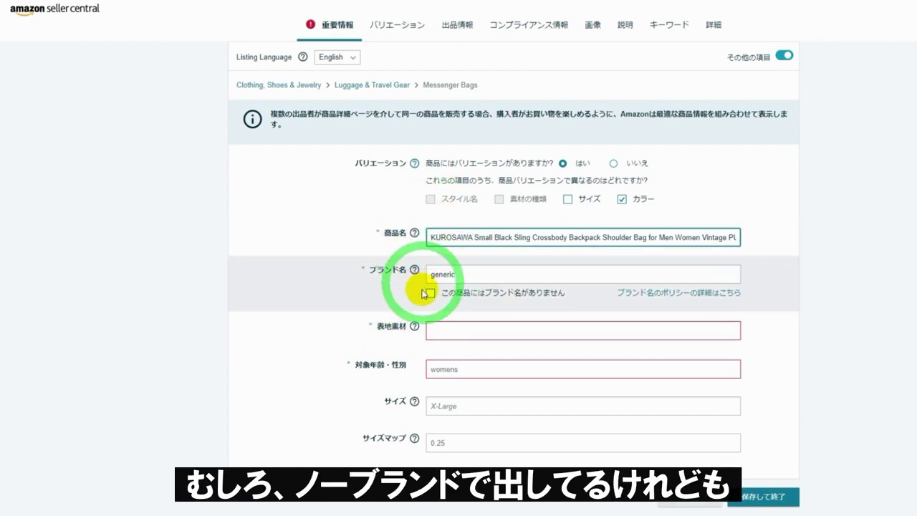
key(ctrl+shift+Left)
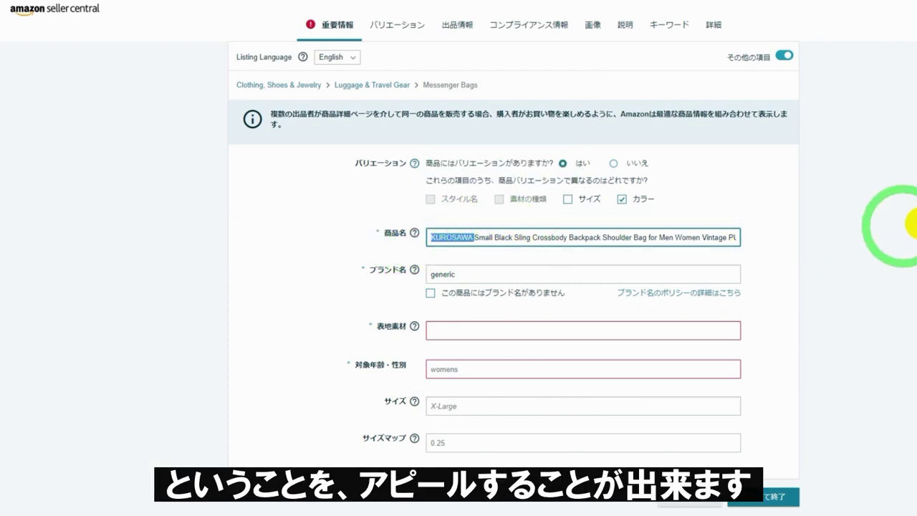
click(911, 223)
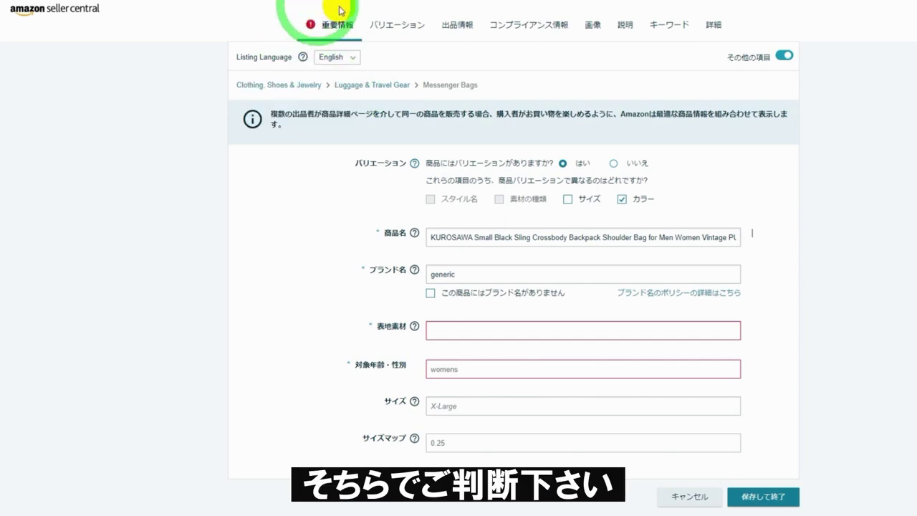
Set the outer material to cotton and the target age and gender to Men.
click(464, 326)
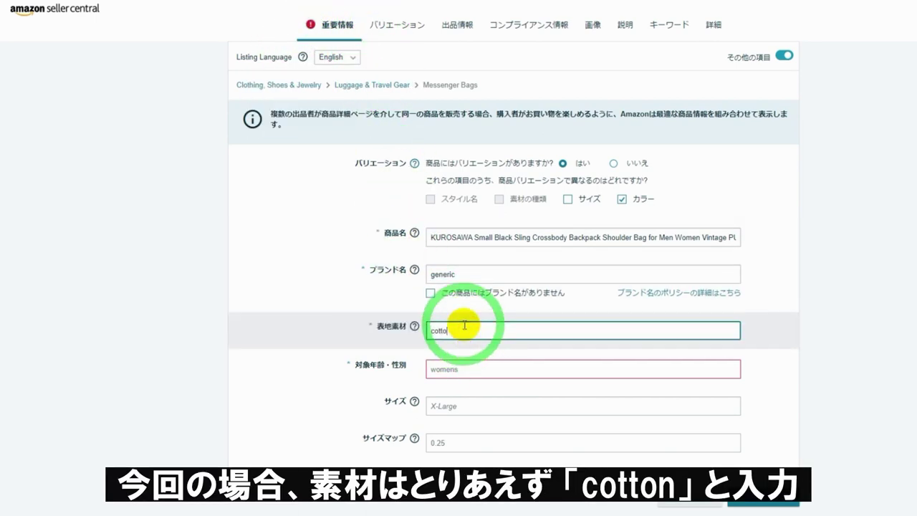
click(463, 368)
click(455, 467)
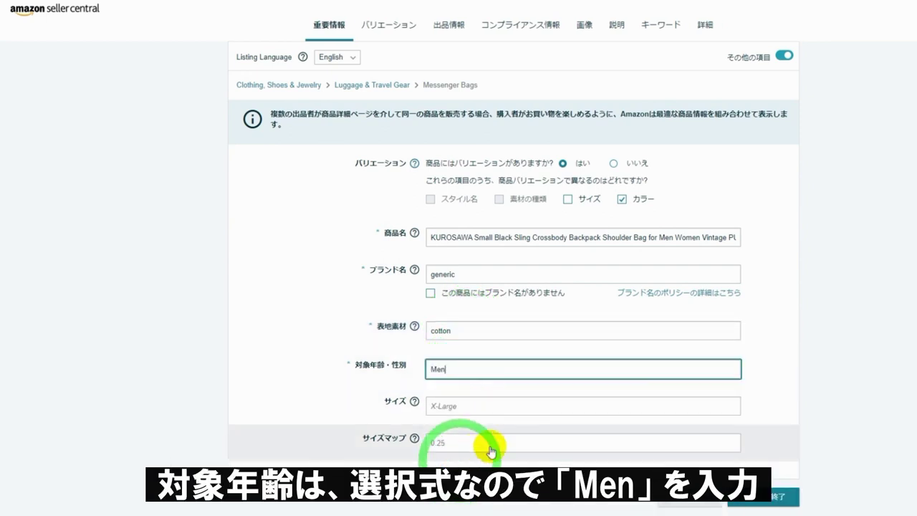
click(752, 233)
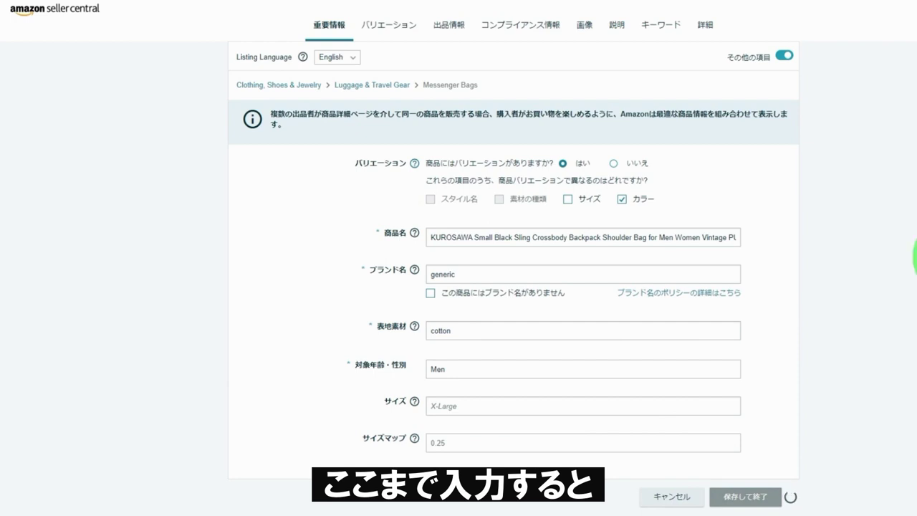
scroll(870, 385, down, 1)
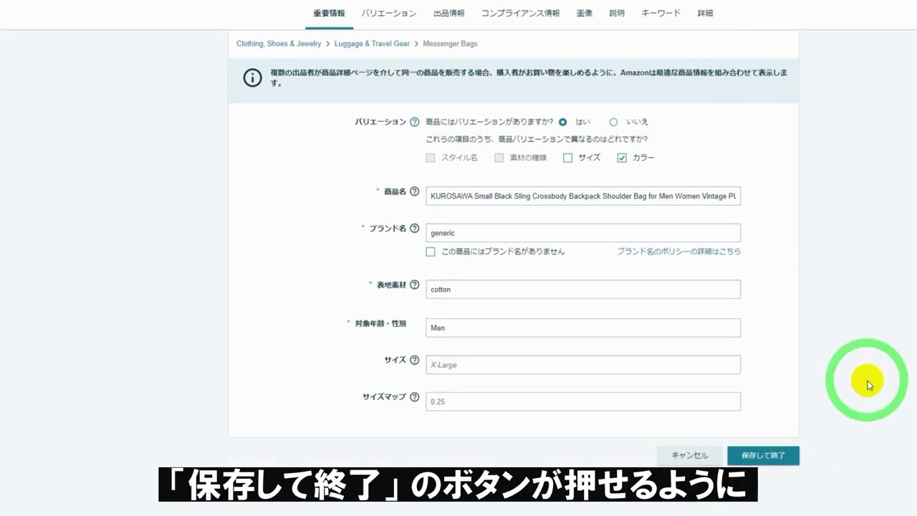
scroll(868, 380, down, 2)
scroll(868, 372, up, 3)
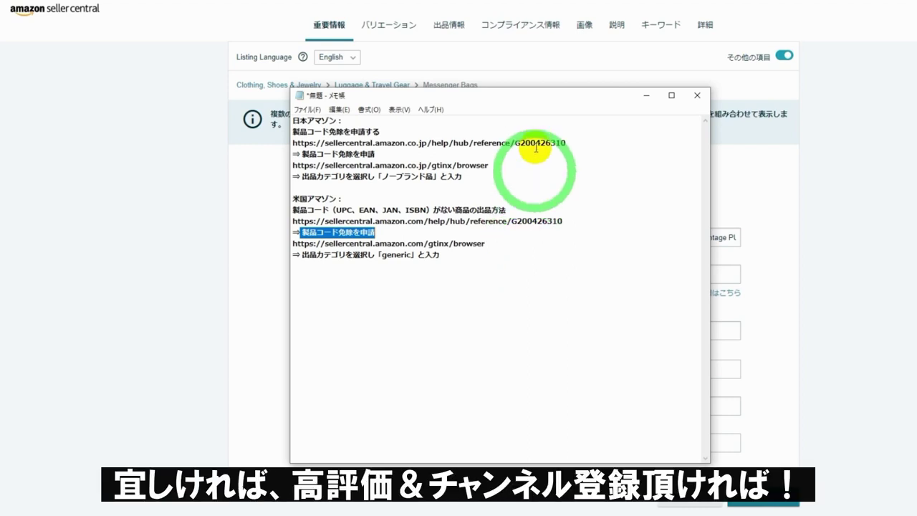
Minimize the notes window and replace the listing's brand name with KUROSAWA.
click(647, 96)
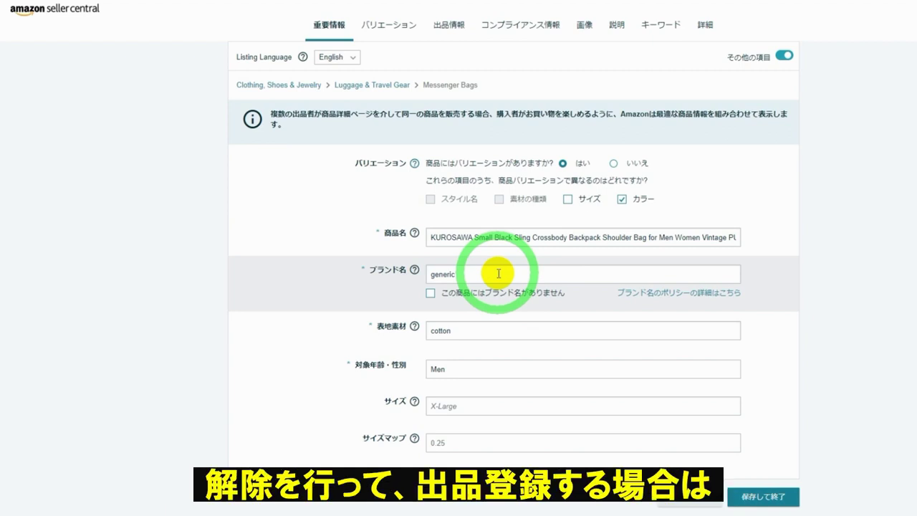
double_click(473, 273)
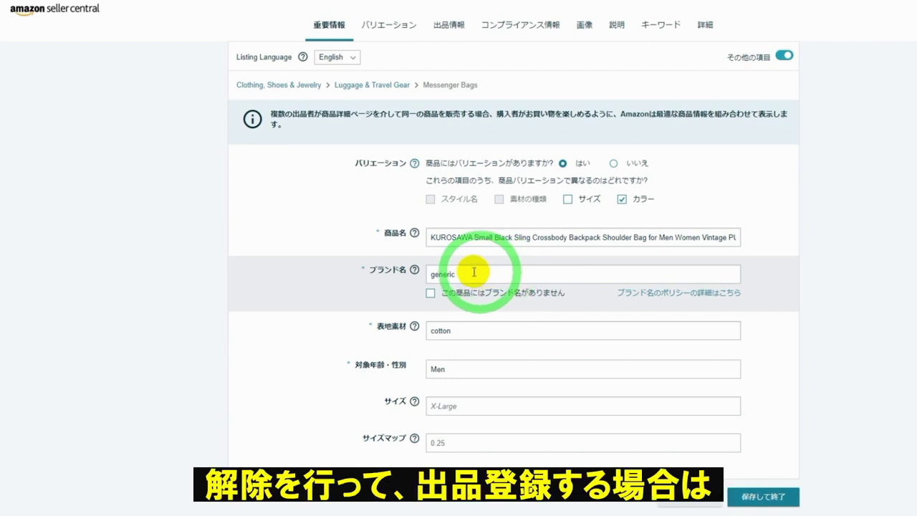
key(BackSpace)
text(KU)
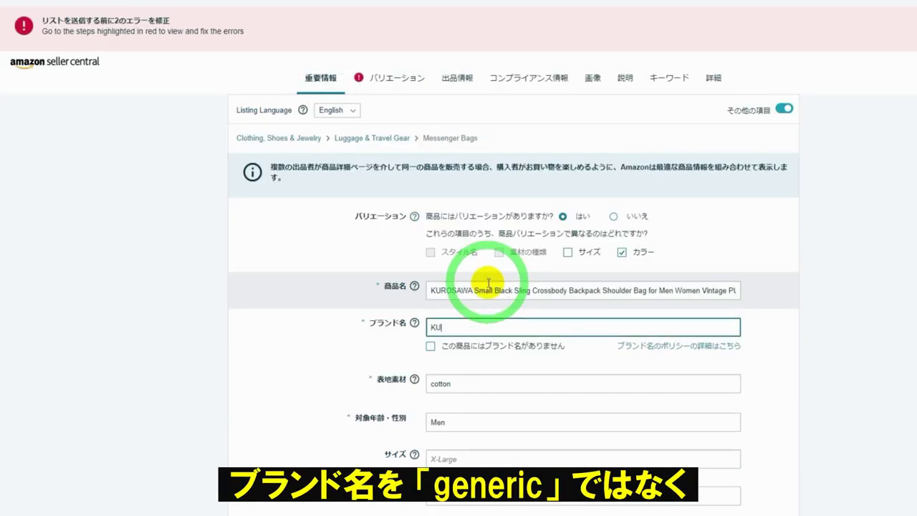
text(ROSAWA)
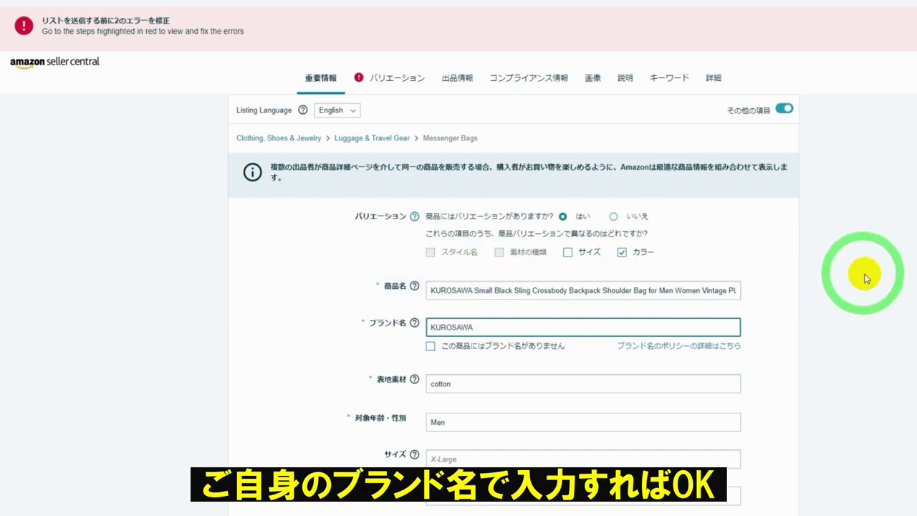
click(869, 273)
double_click(438, 327)
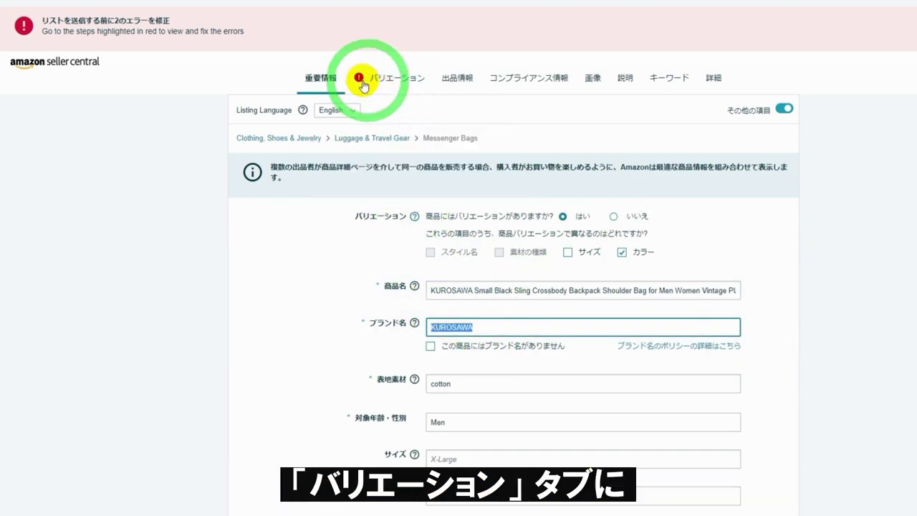
Check the product code type options, including EAN, for the Red variant without choosing one.
click(400, 79)
scroll(545, 143, down, 4)
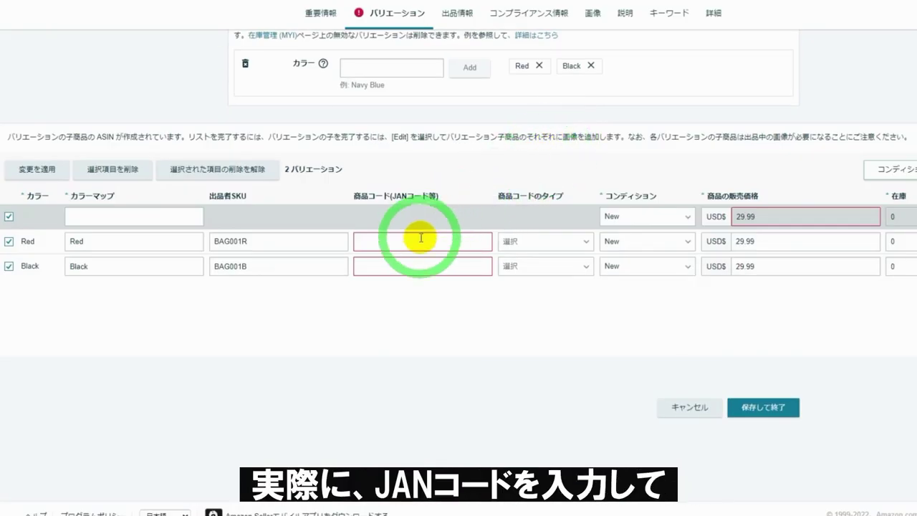
click(538, 242)
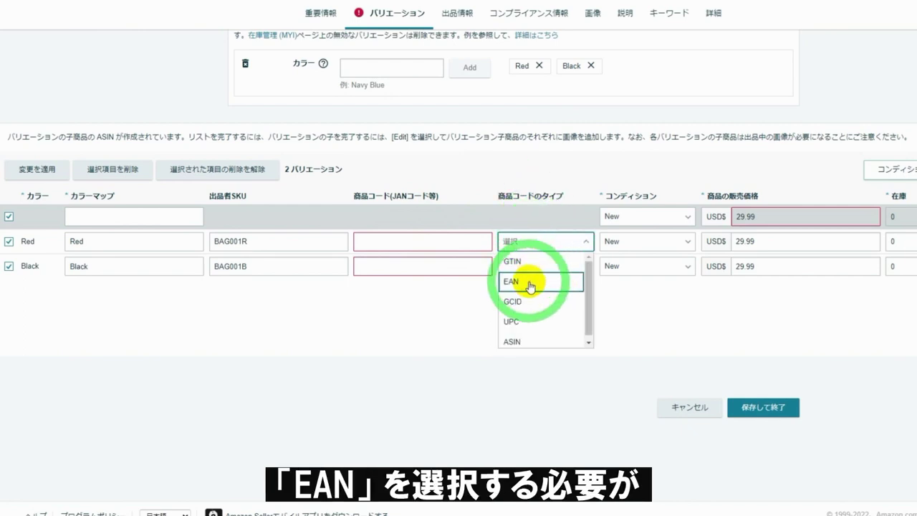
click(401, 335)
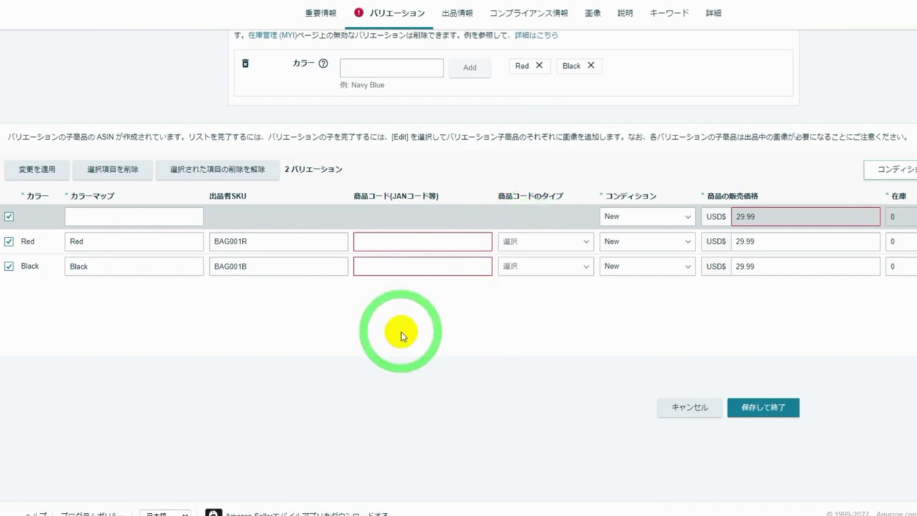